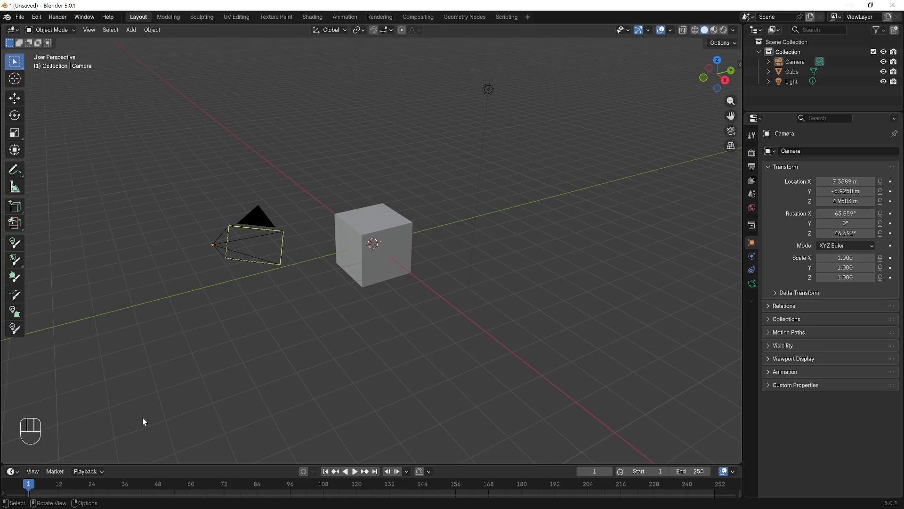
# - Delete the default camera and light from the scene
pyautogui.click(553, 245)
pyautogui.click(227, 259)
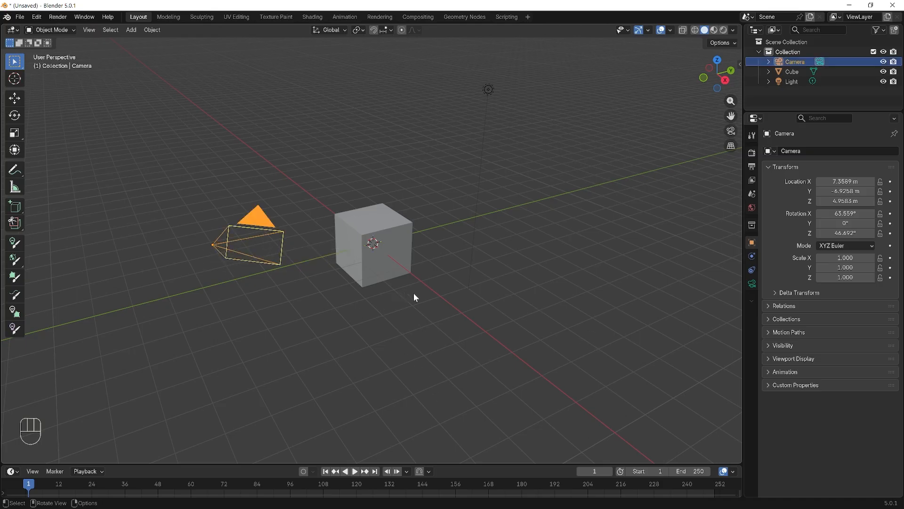
pyautogui.press('shift')
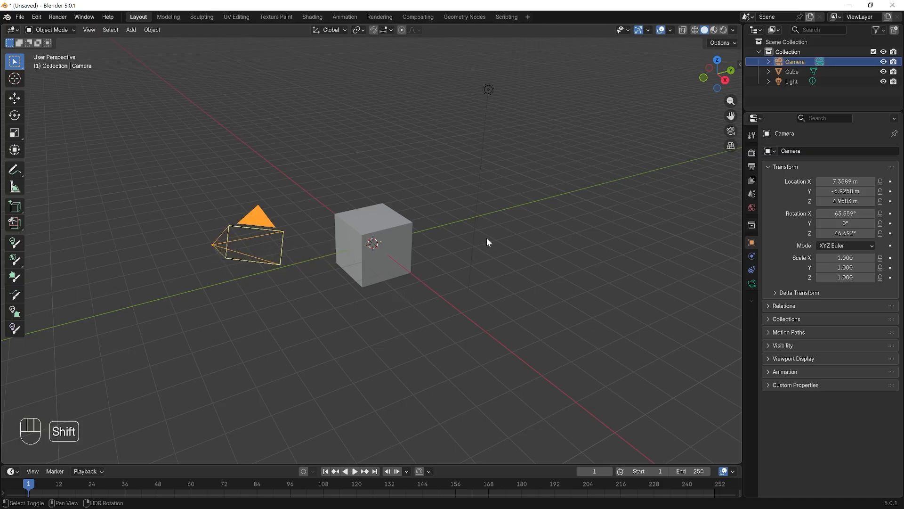
pyautogui.keyDown('shift'); pyautogui.click(492, 88); pyautogui.keyUp('shift')
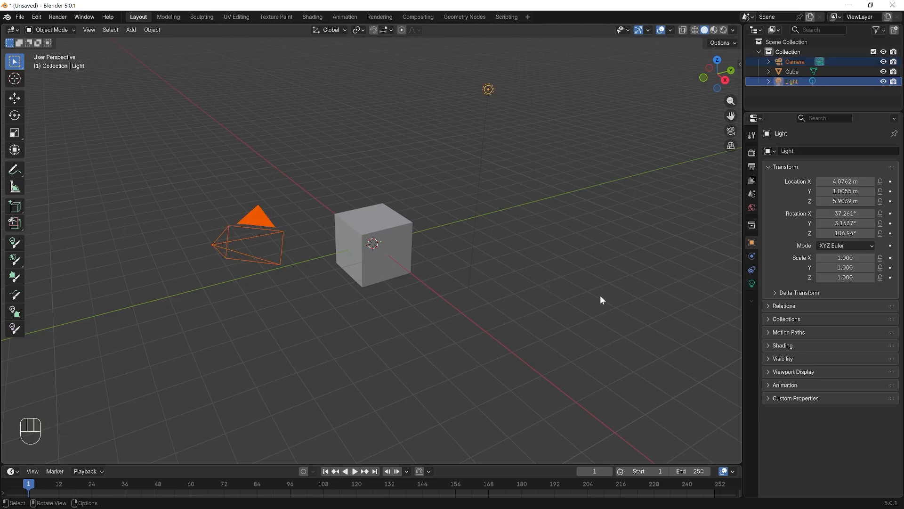
pyautogui.press('x')
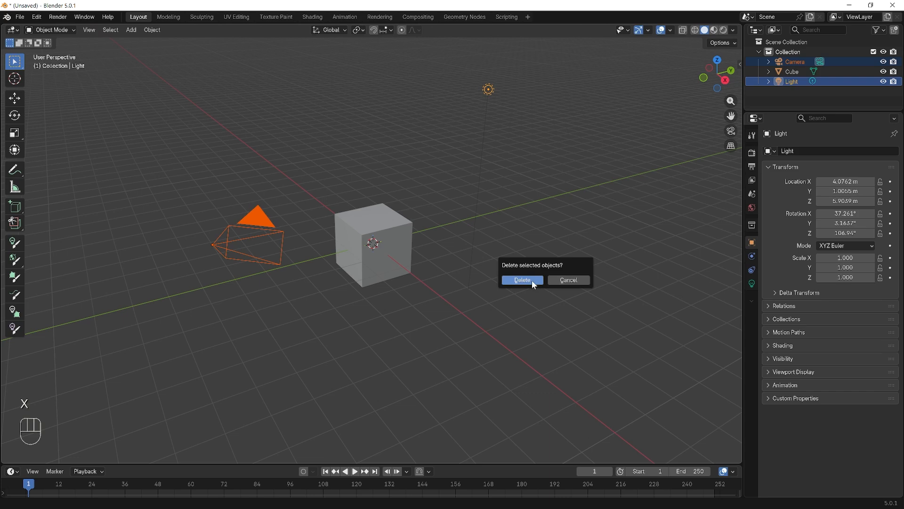
pyautogui.click(523, 280)
# - Create a new geometry node tree on the cube in the Geometry Nodes workspace and enlarge the node editor
pyautogui.click(364, 236)
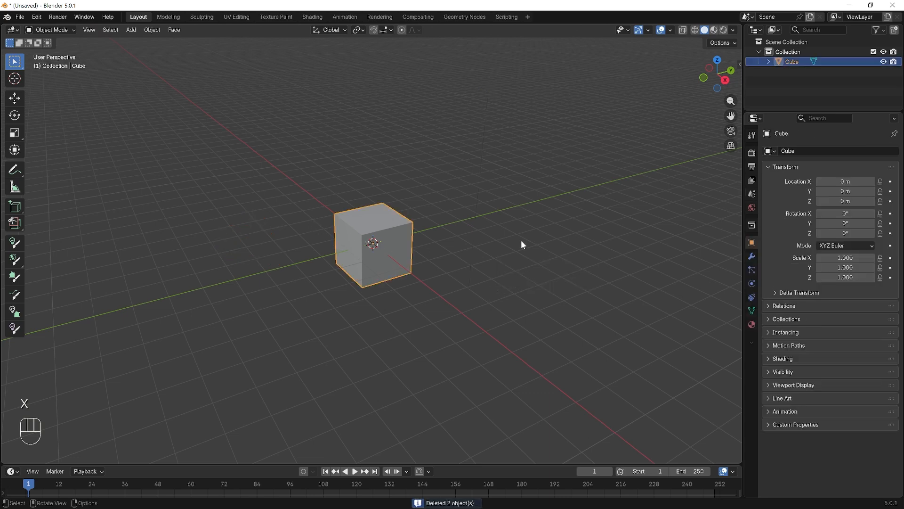
pyautogui.moveTo(521, 241)
pyautogui.mouseDown(button='middle')
pyautogui.moveTo(505, 240)
pyautogui.moveTo(511, 229)
pyautogui.mouseUp(button='middle')
pyautogui.scroll(1, 411, 245)
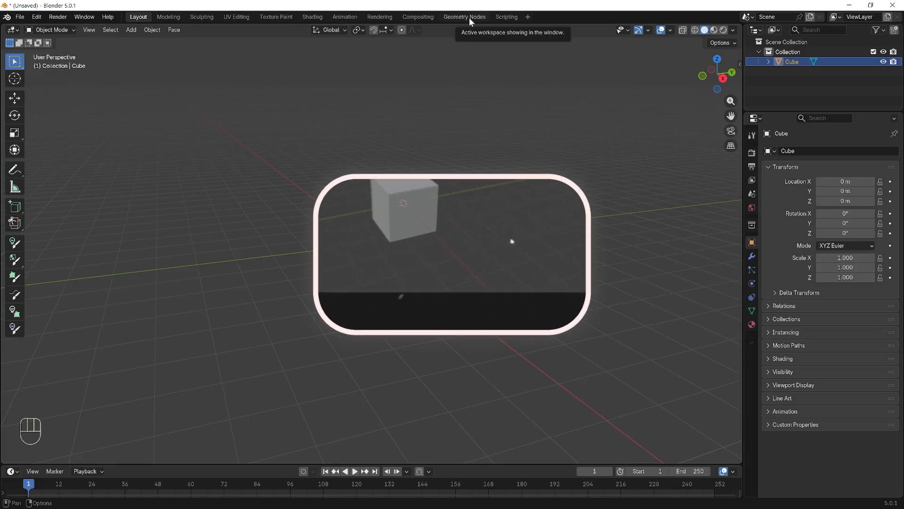
pyautogui.click(469, 18)
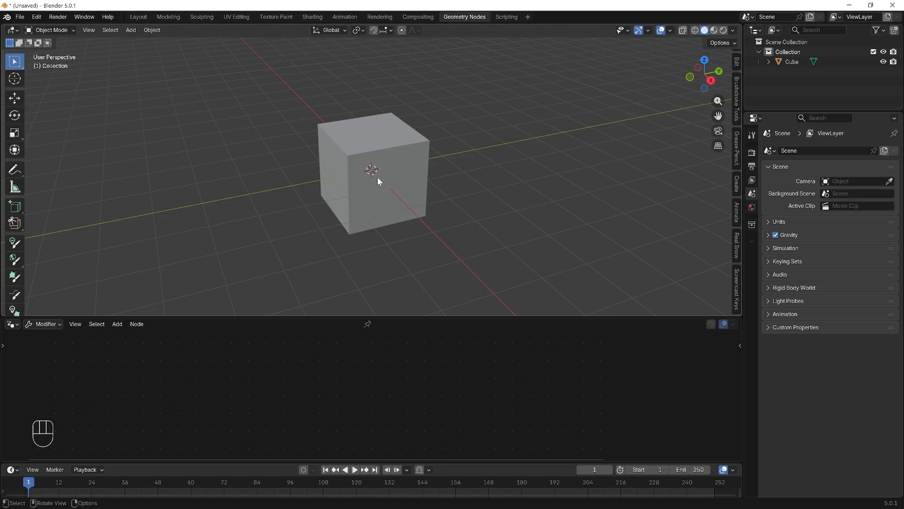
pyautogui.click(358, 146)
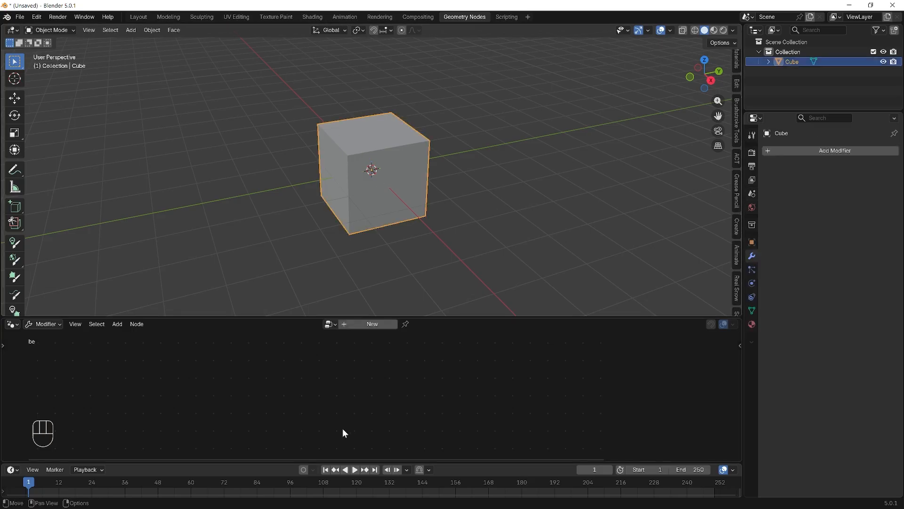
pyautogui.click(370, 324)
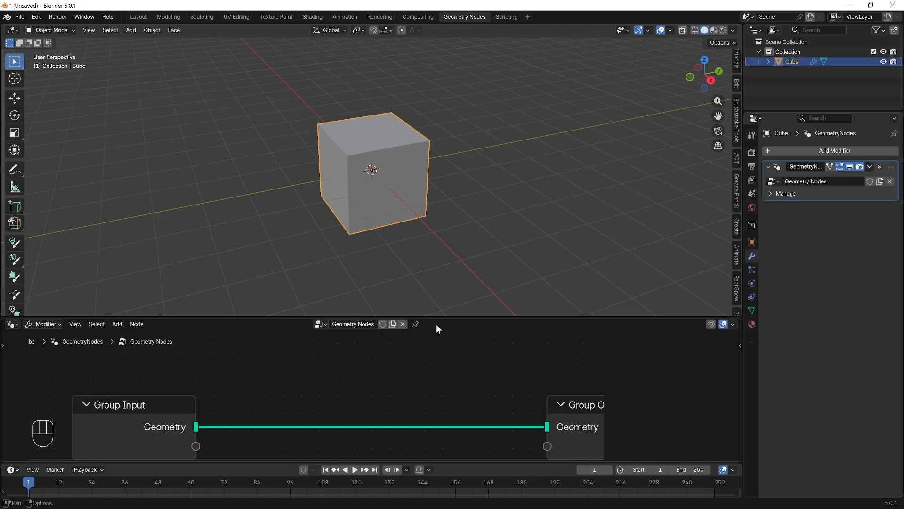
pyautogui.moveTo(462, 316); pyautogui.dragTo(459, 245)
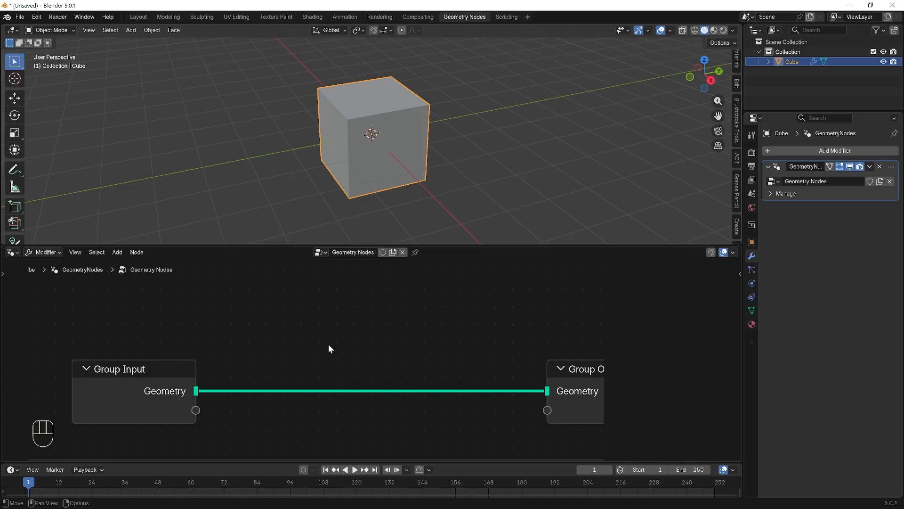
# - Delete the Group Input node from the node tree
pyautogui.click(109, 374)
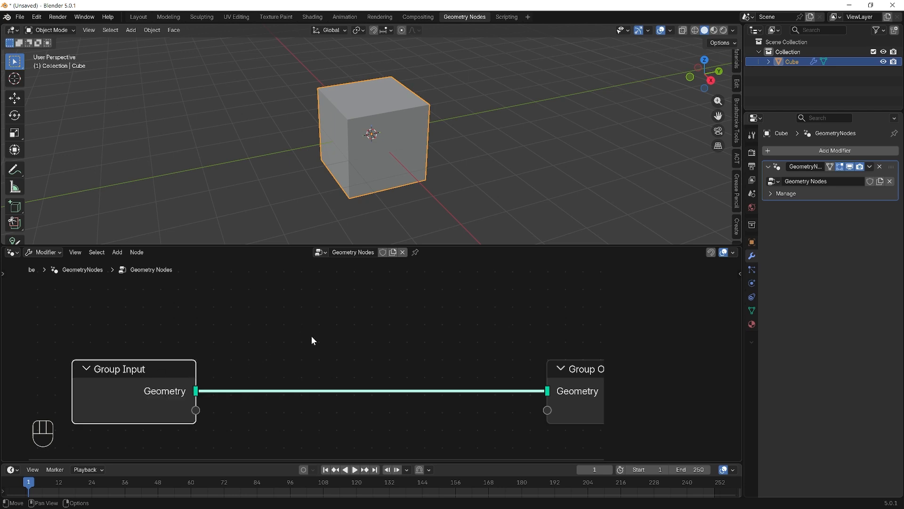
pyautogui.press('x')
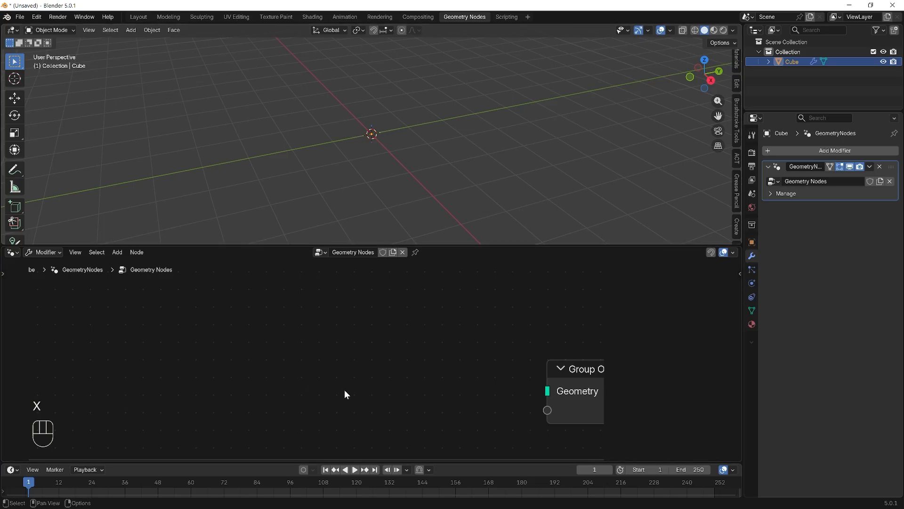
pyautogui.click(380, 359)
# - Add an Ico Sphere node and connect its Mesh output to the Group Output's Geometry input
pyautogui.hotkey('shift', 'a')
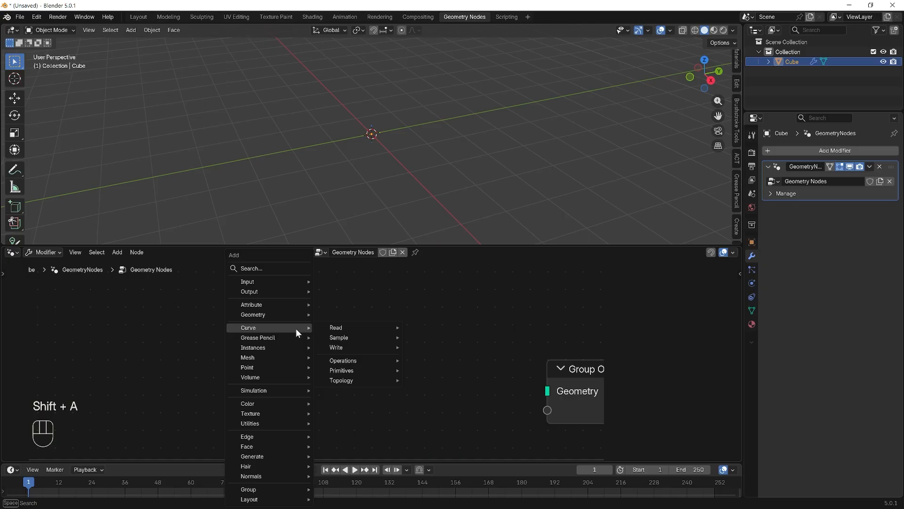
pyautogui.click(285, 266)
pyautogui.write('Ic')
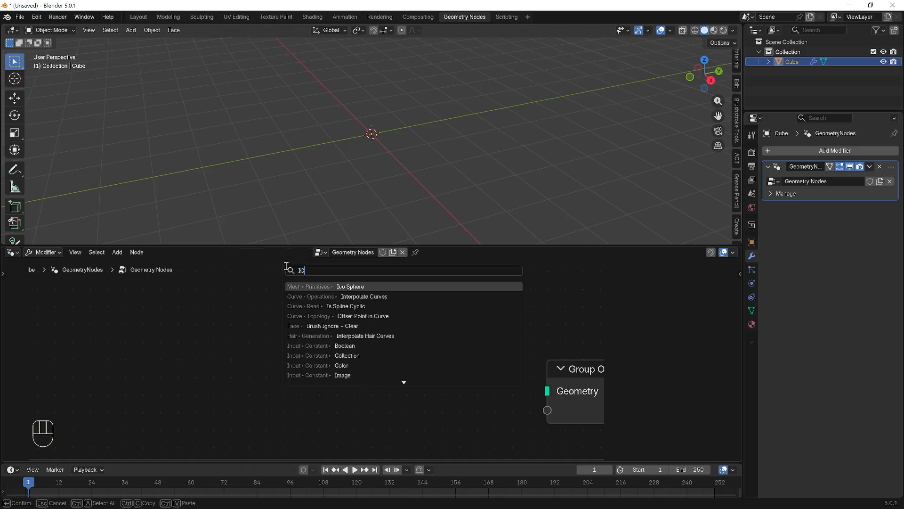
pyautogui.write('o')
pyautogui.press('Return')
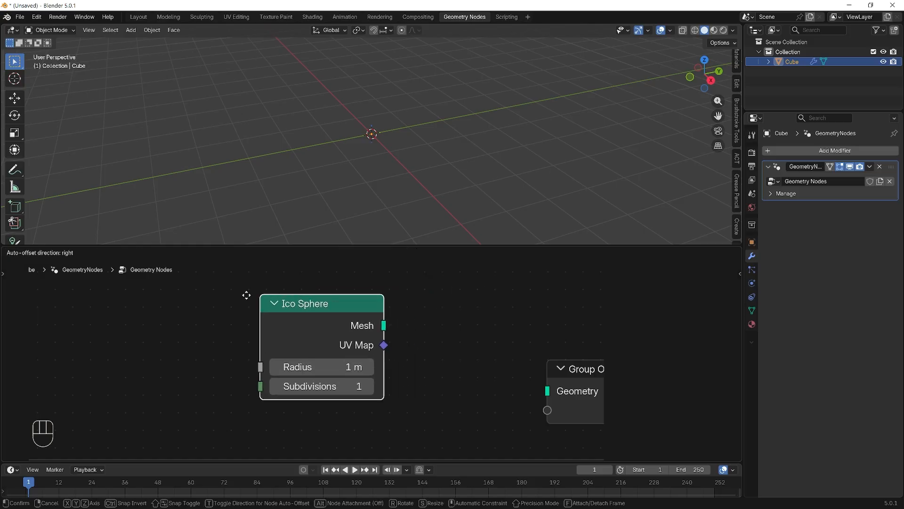
pyautogui.click(128, 319)
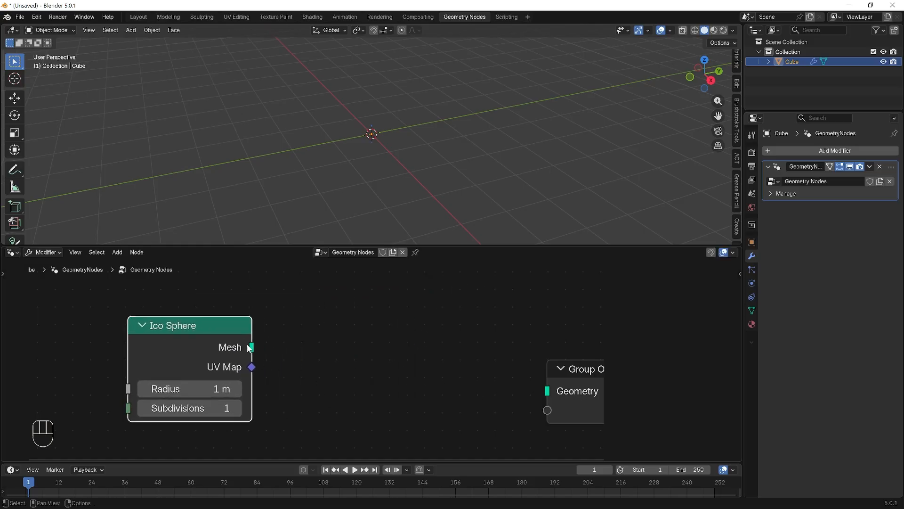
pyautogui.moveTo(252, 347); pyautogui.dragTo(550, 392)
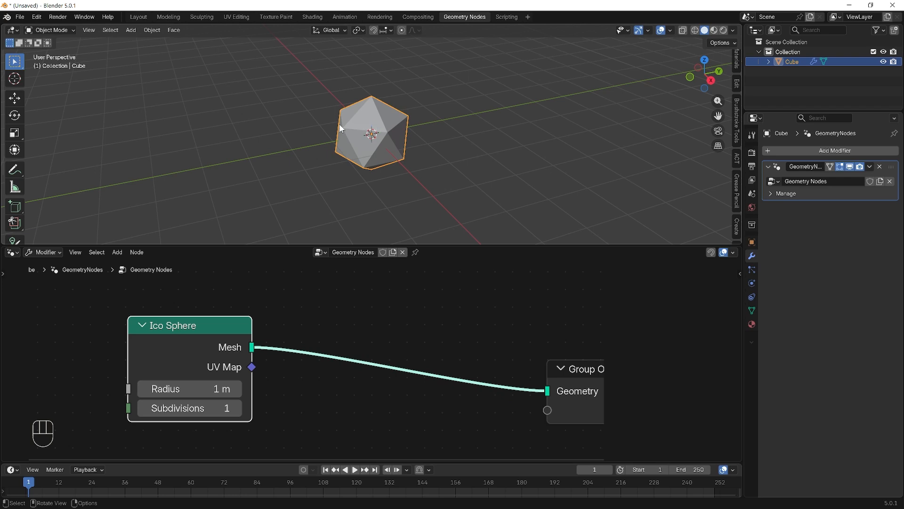
# - Set the Ico Sphere's subdivisions to 3 and move its node slightly farther from the Group Output
pyautogui.click(236, 408)
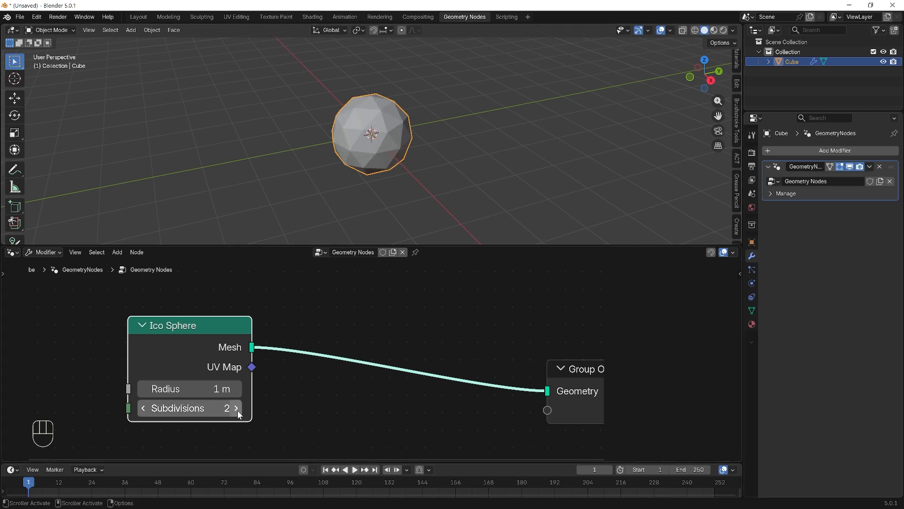
pyautogui.click(238, 412)
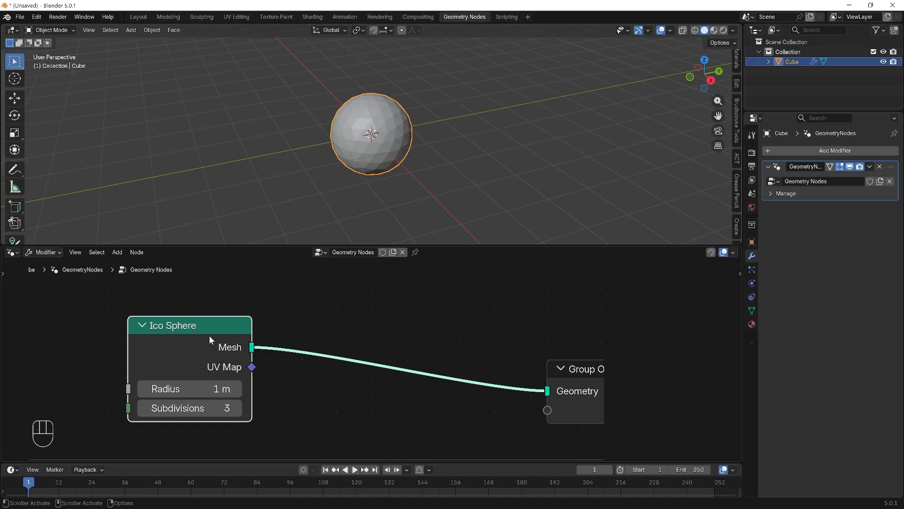
pyautogui.moveTo(194, 322); pyautogui.dragTo(168, 318)
pyautogui.click(307, 301)
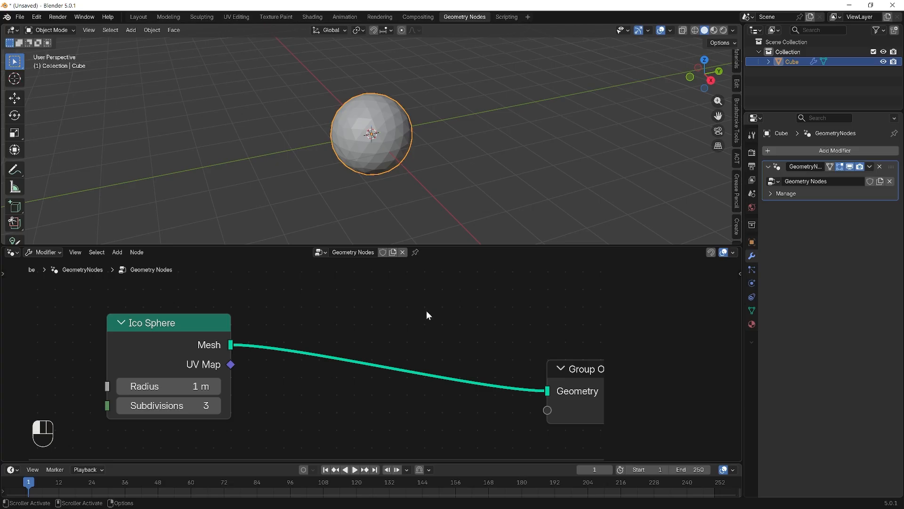
# - Add a Dual Mesh node and insert it on the link between the Ico Sphere and the Group Output
pyautogui.scroll(7, 384, 139)
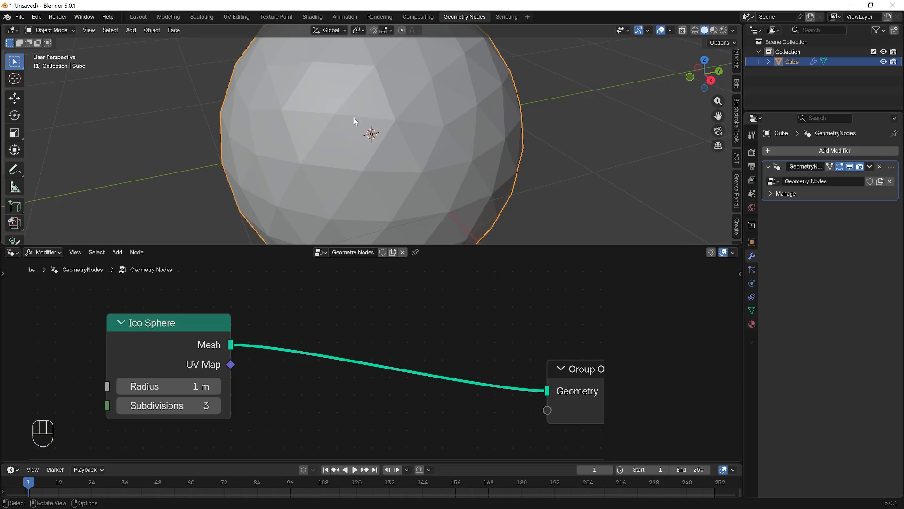
pyautogui.scroll(-1, 378, 131)
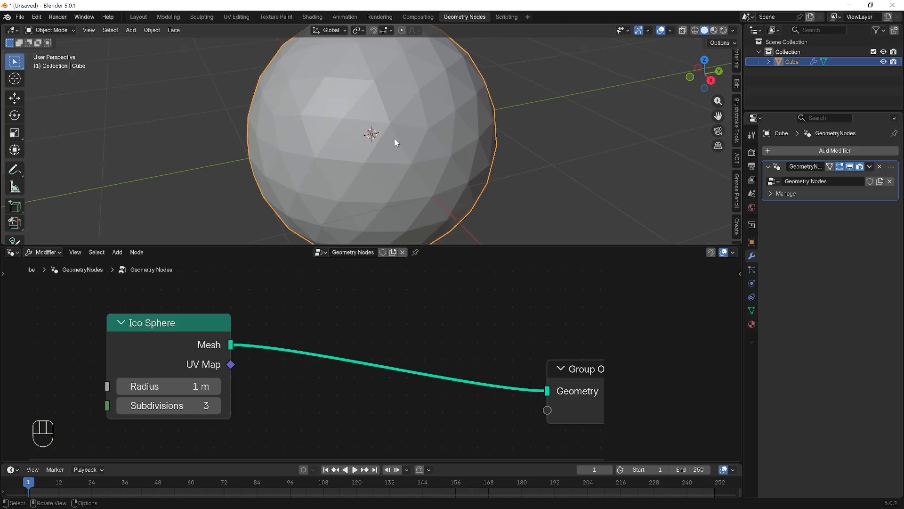
pyautogui.scroll(-1, 393, 149)
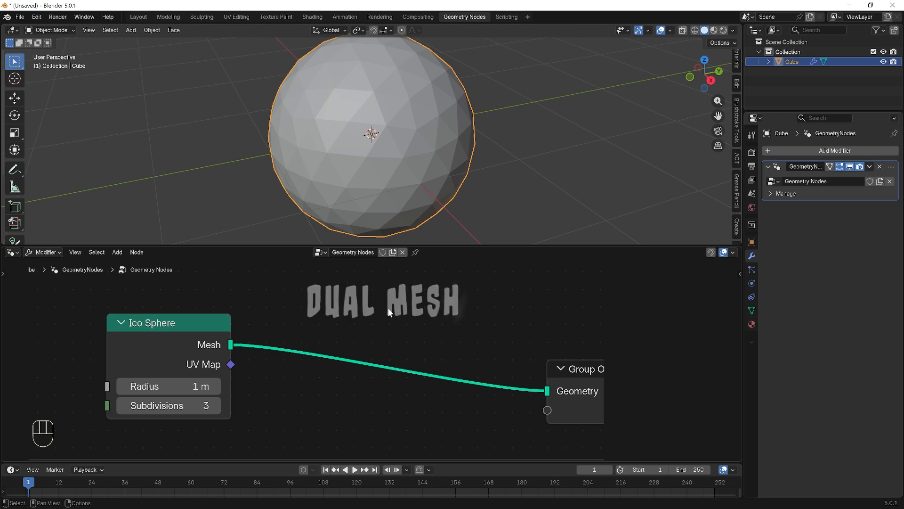
pyautogui.hotkey('shift', 'a')
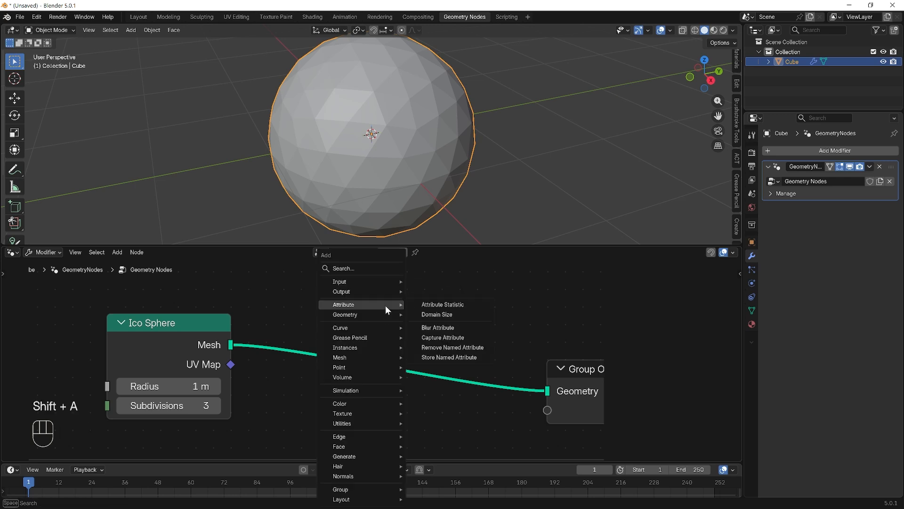
pyautogui.click(375, 272)
pyautogui.write('DU')
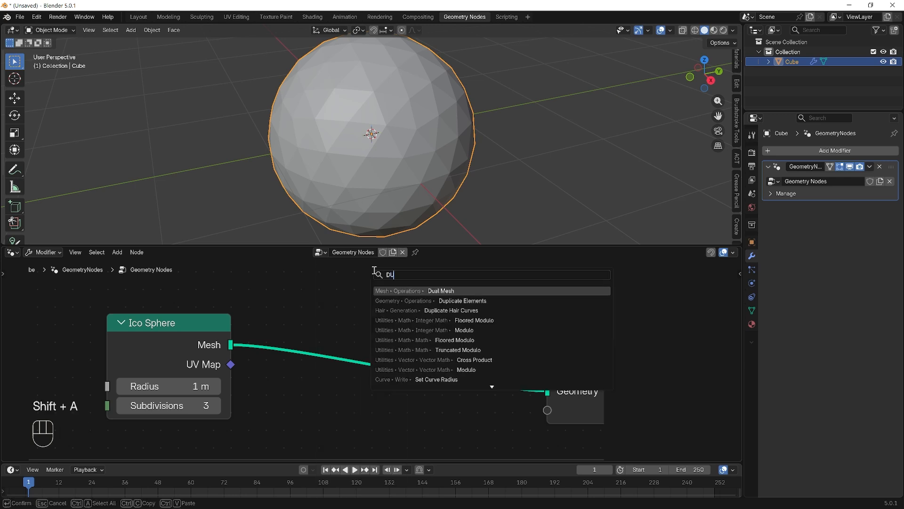
pyautogui.click(439, 290)
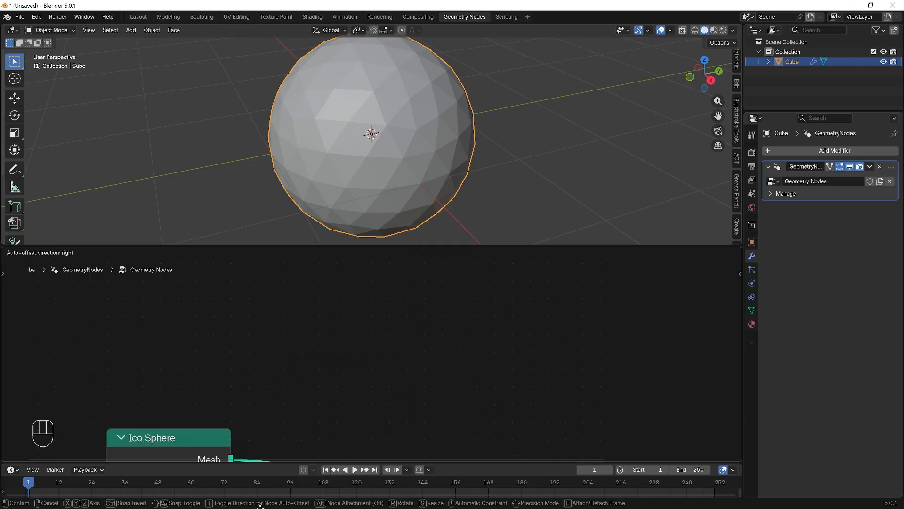
pyautogui.click(270, 314)
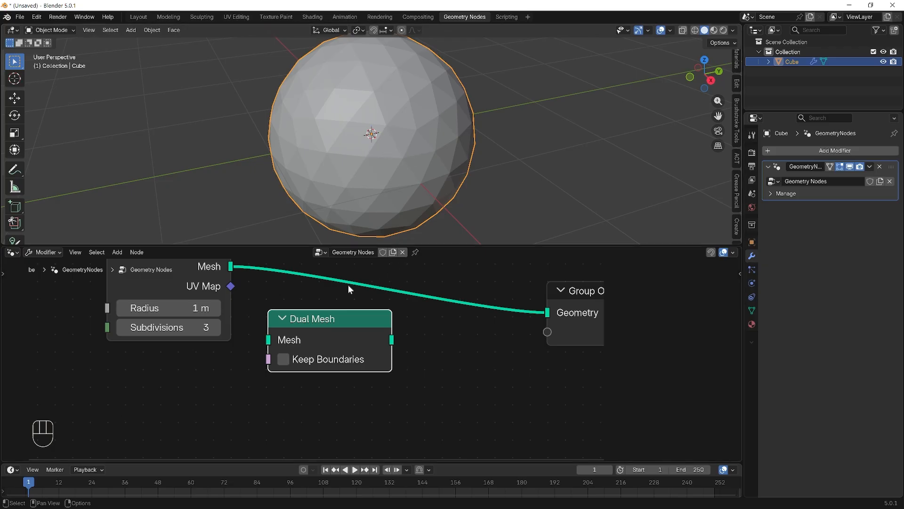
pyautogui.moveTo(313, 321)
pyautogui.mouseDown()
pyautogui.moveTo(342, 314)
pyautogui.moveTo(327, 325)
pyautogui.moveTo(315, 320)
pyautogui.moveTo(312, 272)
pyautogui.moveTo(311, 338)
pyautogui.mouseUp()
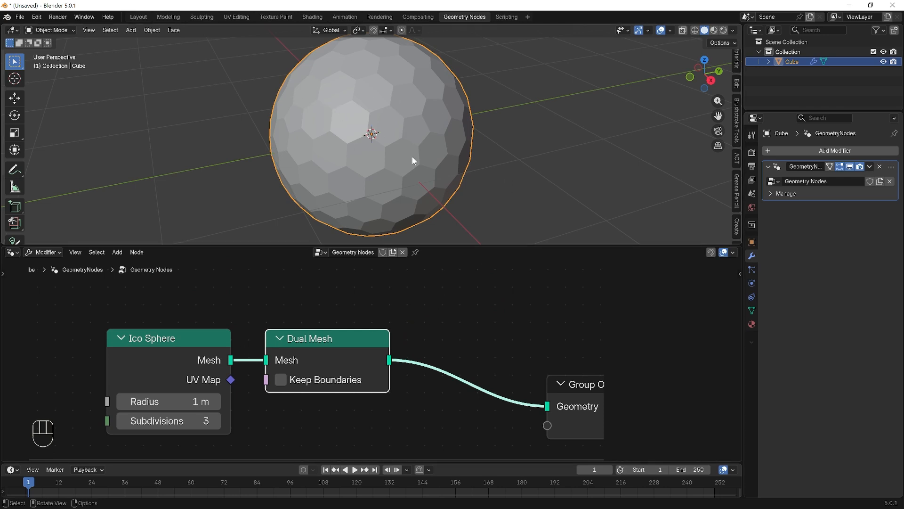
# - Add a Split Edges node on the link between Dual Mesh and the Group Output
pyautogui.click(483, 335)
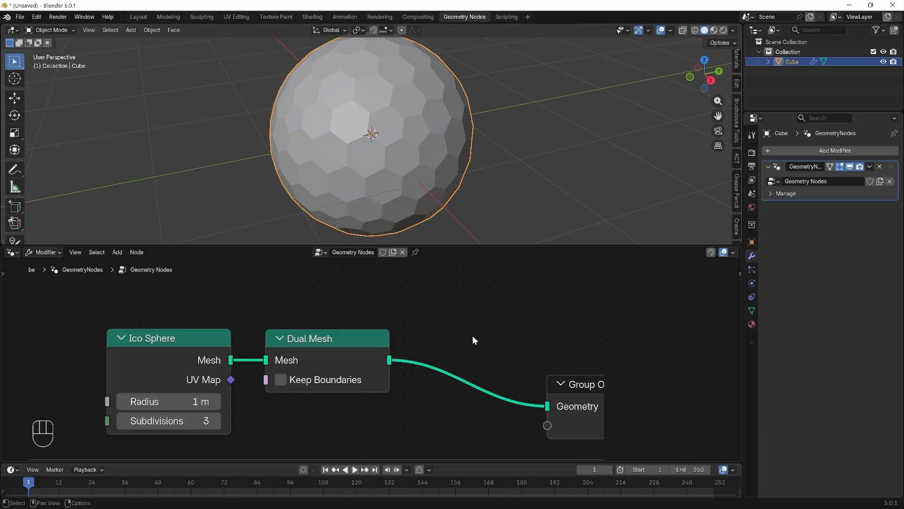
pyautogui.hotkey('shift', 'a')
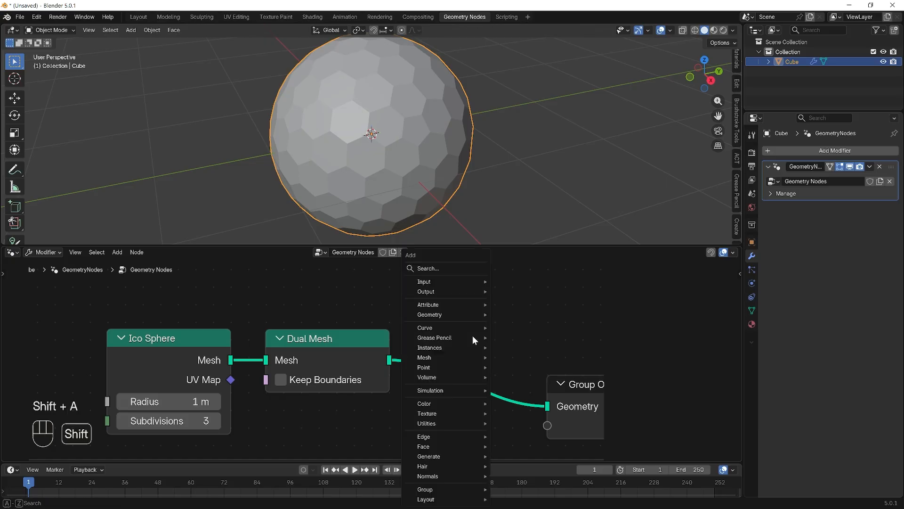
pyautogui.click(460, 268)
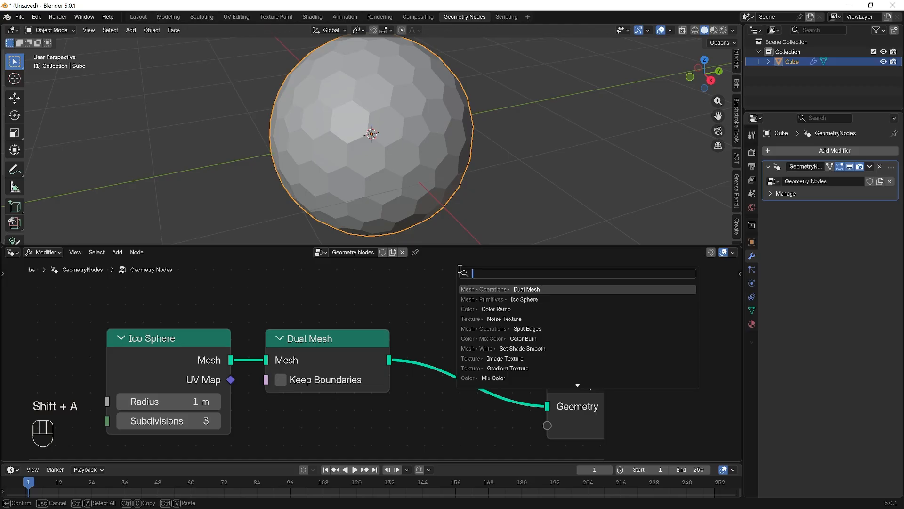
pyautogui.write('SPLI')
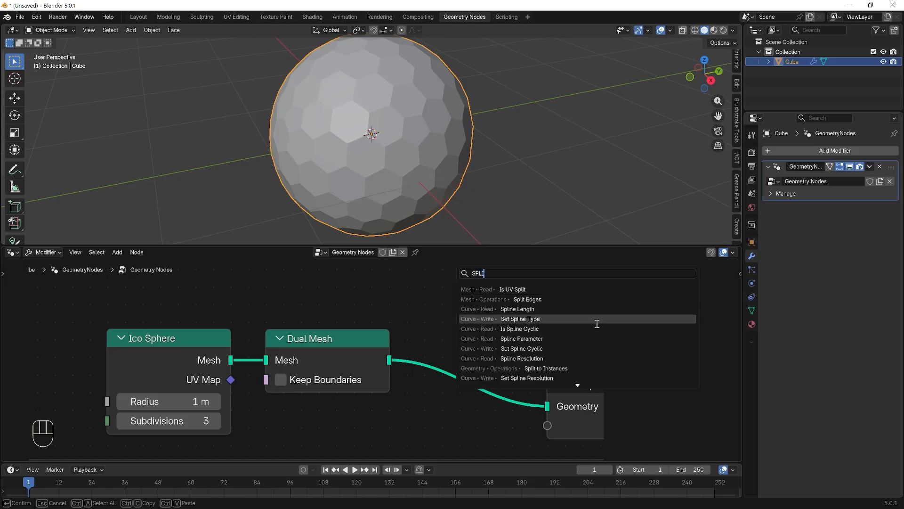
pyautogui.click(593, 301)
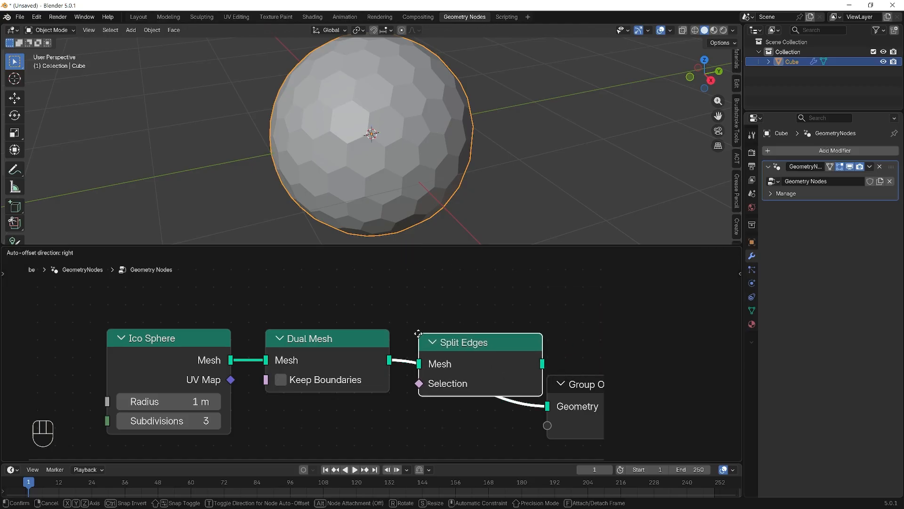
pyautogui.click(420, 334)
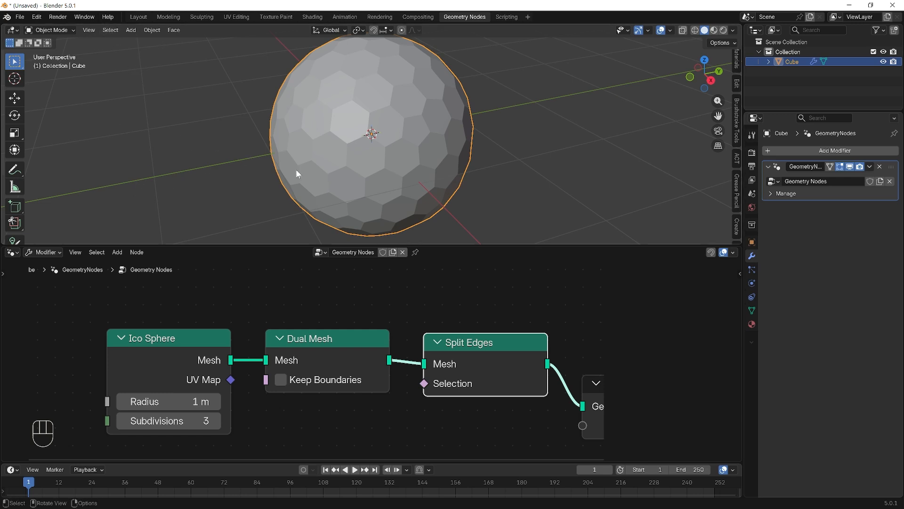
# - Switch to the Layout workspace and check in Edit Mode which underlying mesh the sphere object still has
pyautogui.click(138, 17)
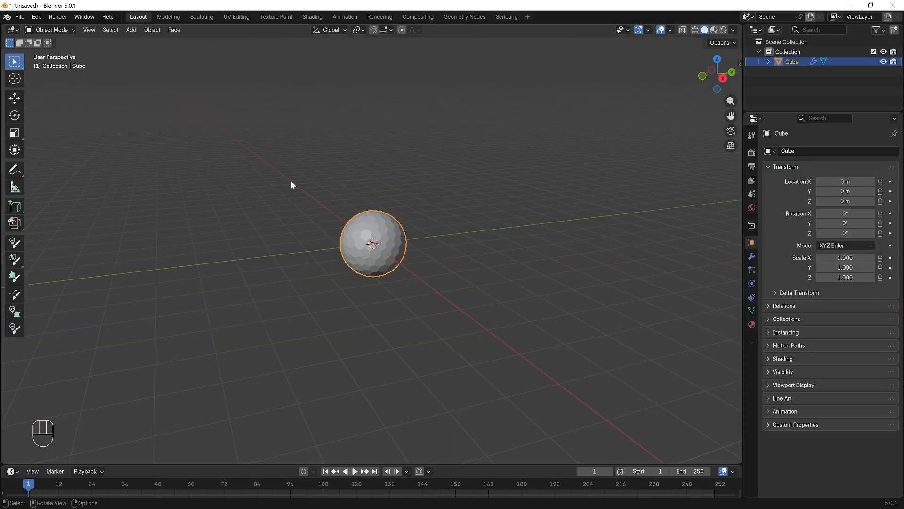
pyautogui.scroll(5, 490, 236)
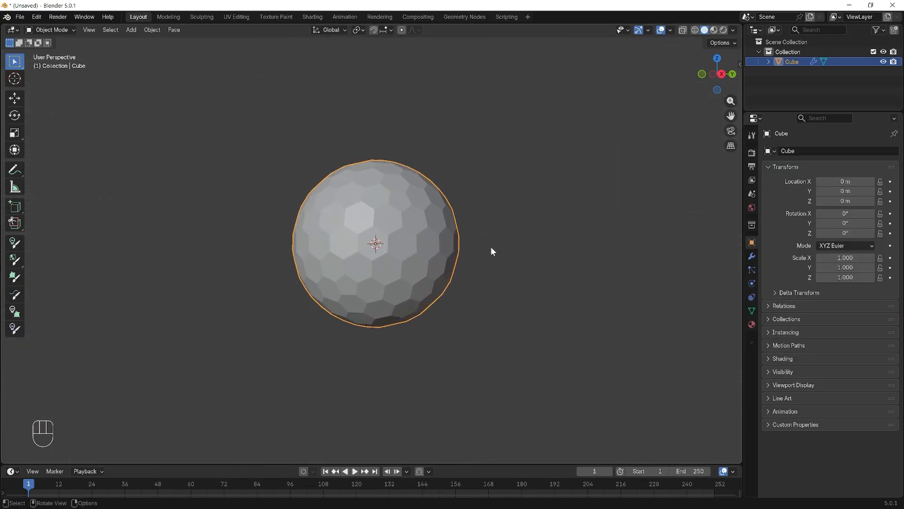
pyautogui.press('Tab')
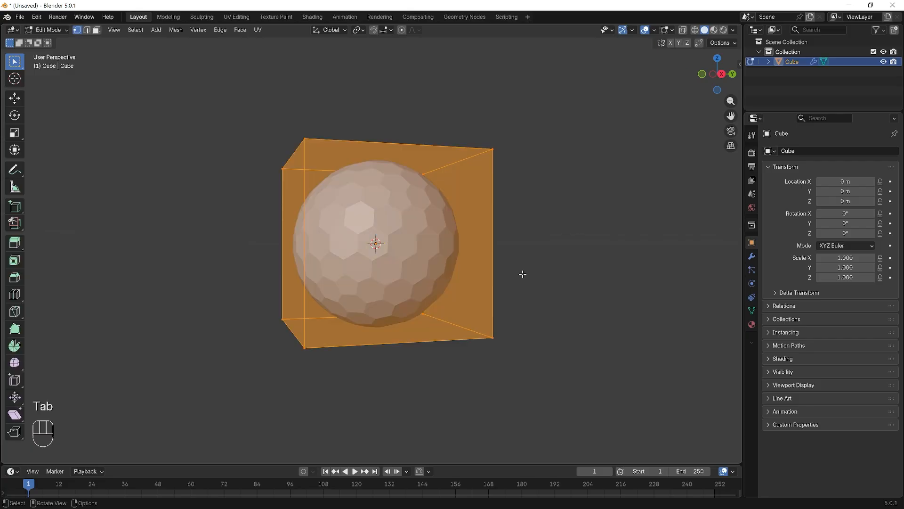
pyautogui.moveTo(565, 208); pyautogui.dragTo(299, 214, button='middle')
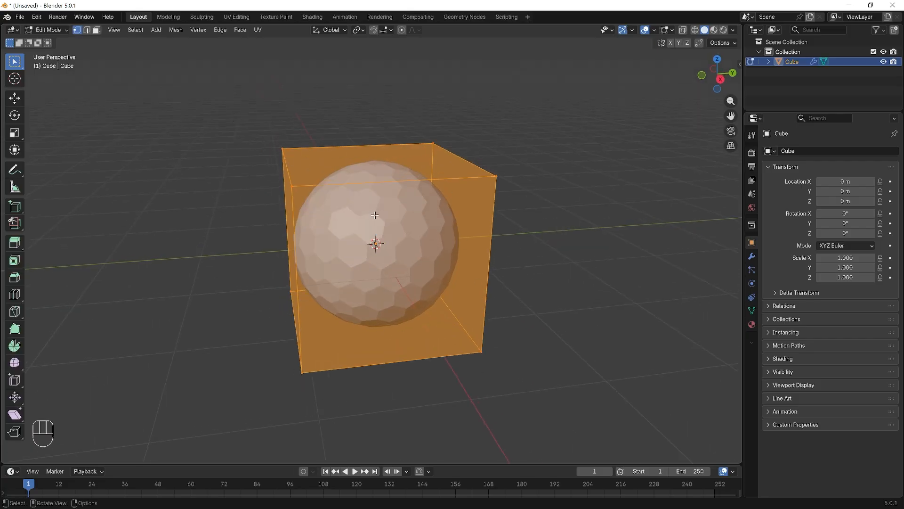
pyautogui.press('Tab')
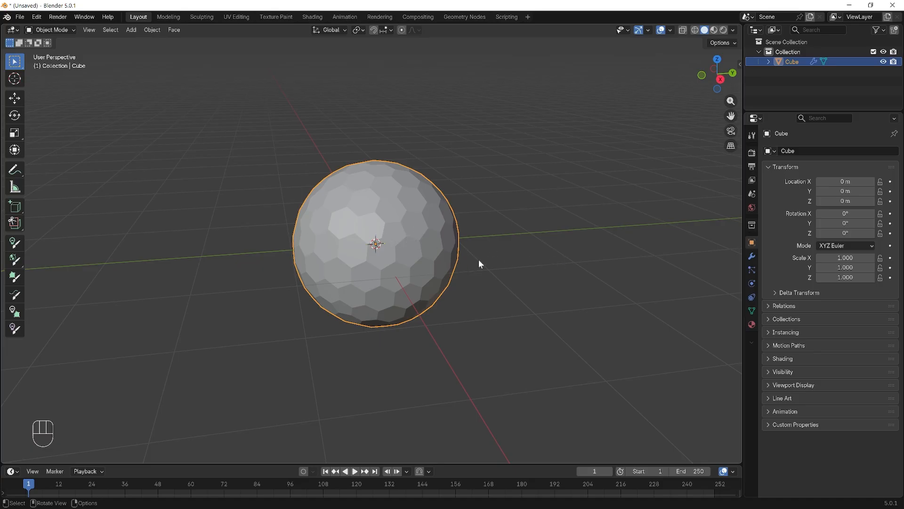
# - Duplicate the sphere object in place and hide the copy in both the viewport and renders
pyautogui.hotkey('shift', 'd')
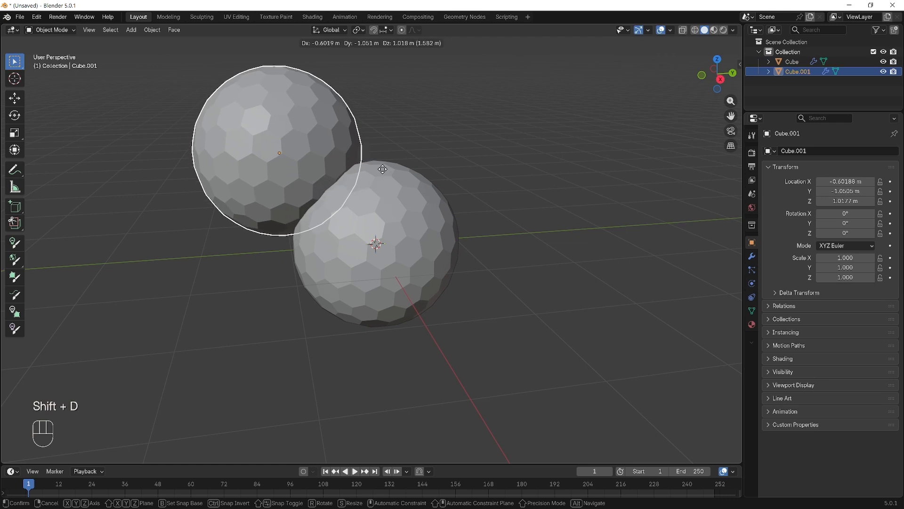
pyautogui.rightClick(350, 163)
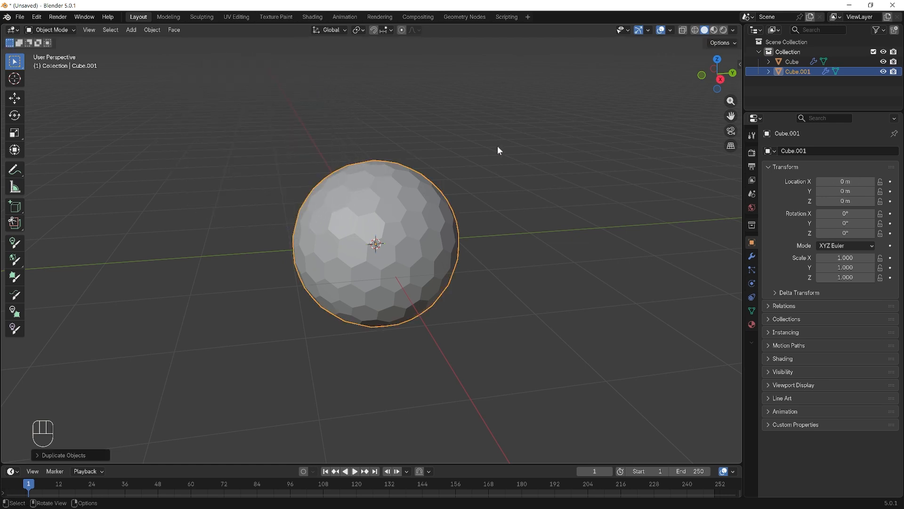
pyautogui.click(884, 71)
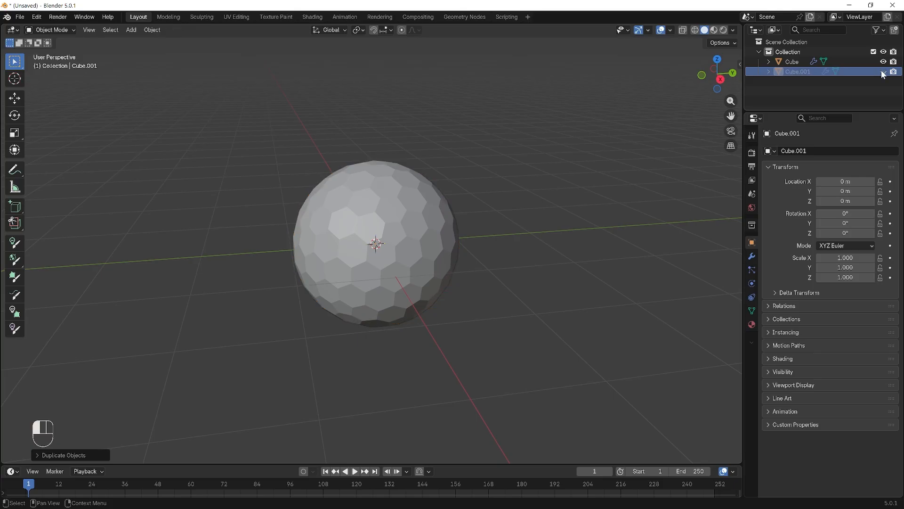
pyautogui.click(893, 72)
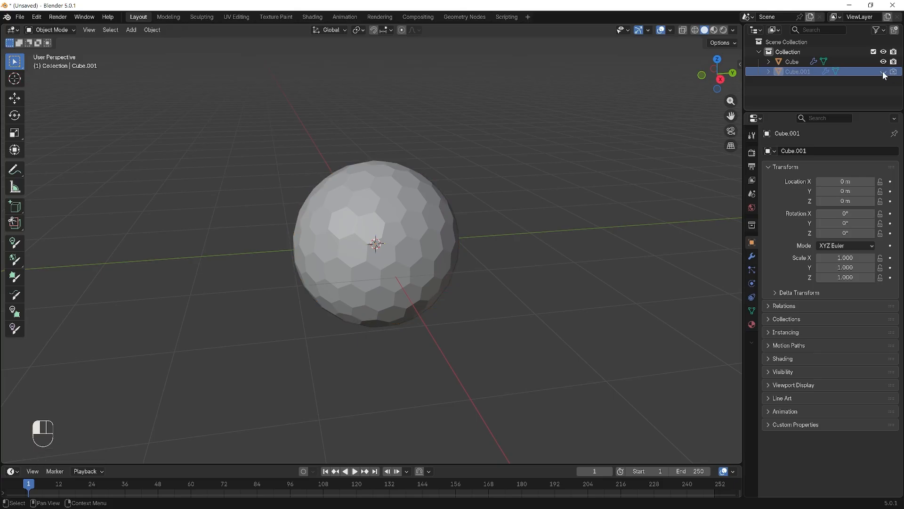
# - Rename the hidden duplicate to bACKUP
pyautogui.doubleClick(795, 73)
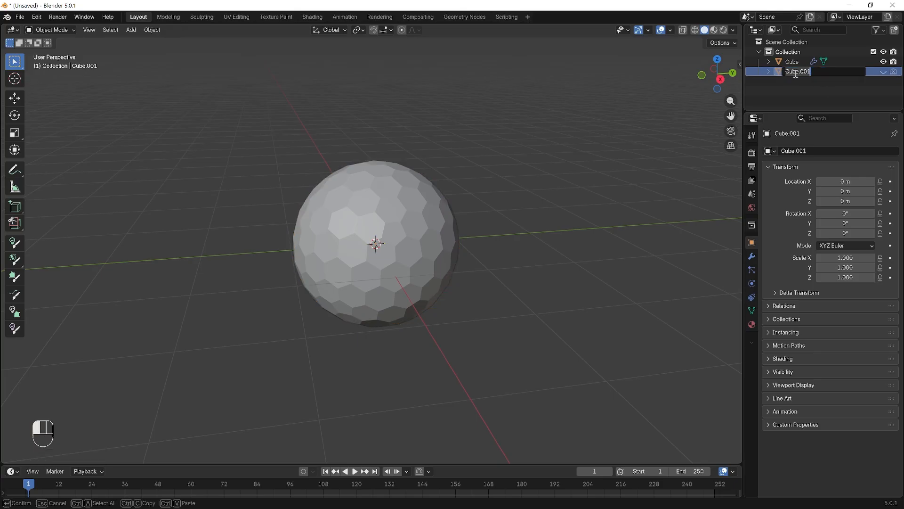
pyautogui.write('bACKUP')
pyautogui.press('Return')
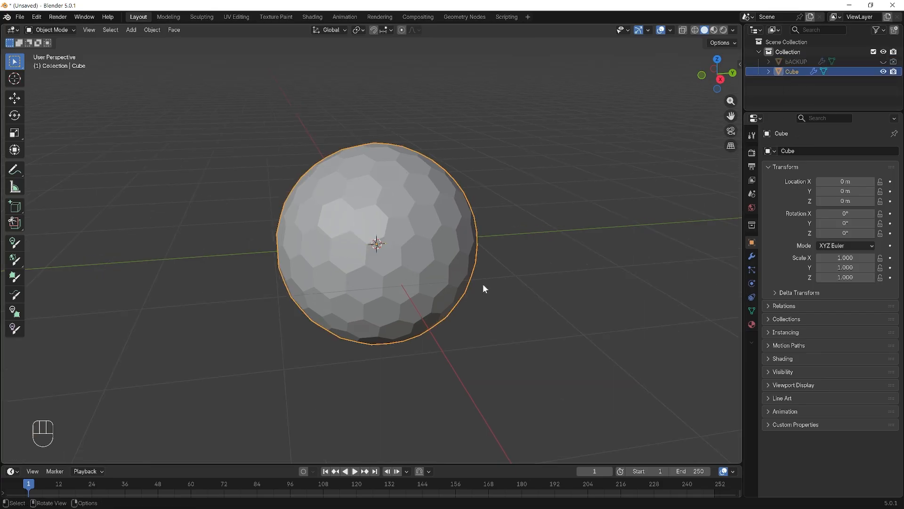
# - Select the original Cube object and compare its display in Edit Mode and Object Mode
pyautogui.scroll(1, 483, 285)
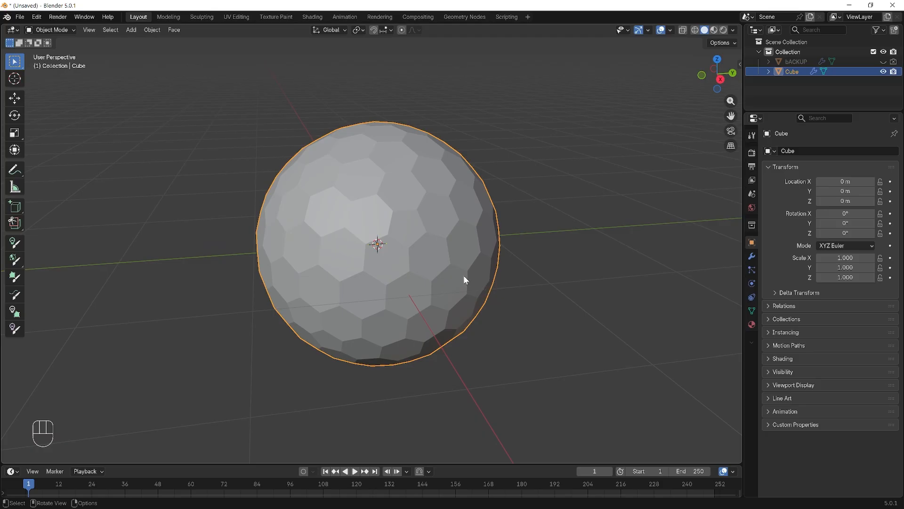
pyautogui.press('Tab')
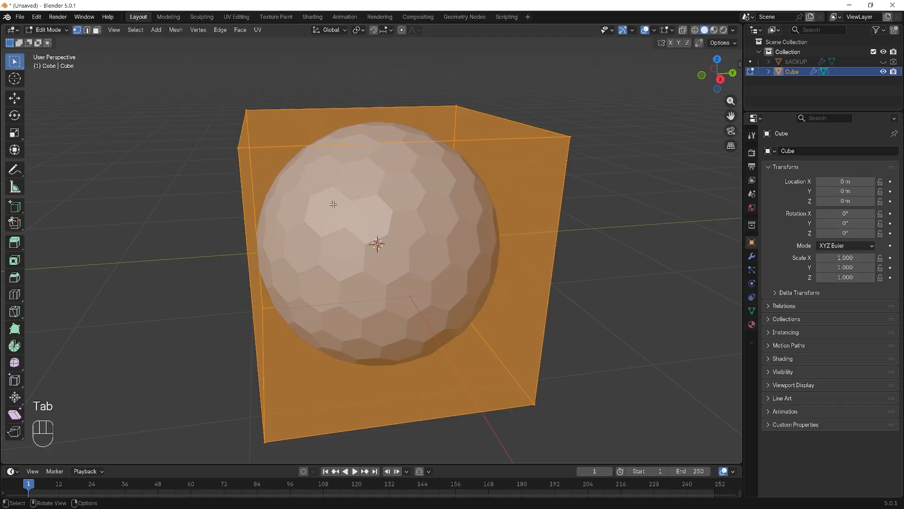
pyautogui.press('Tab')
pyautogui.press('Tab')
pyautogui.press('Tab')
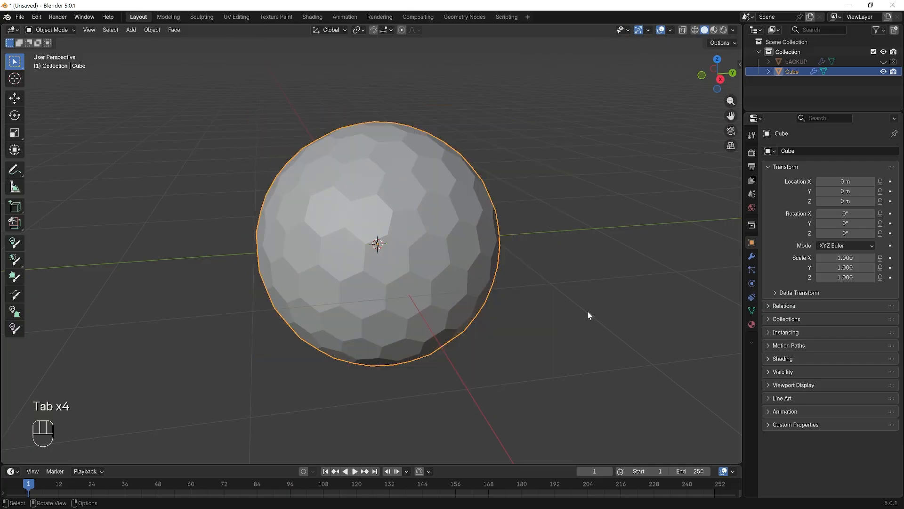
# - Apply the GeometryNodes modifier on the Cube object to turn it into real geometry
pyautogui.click(752, 257)
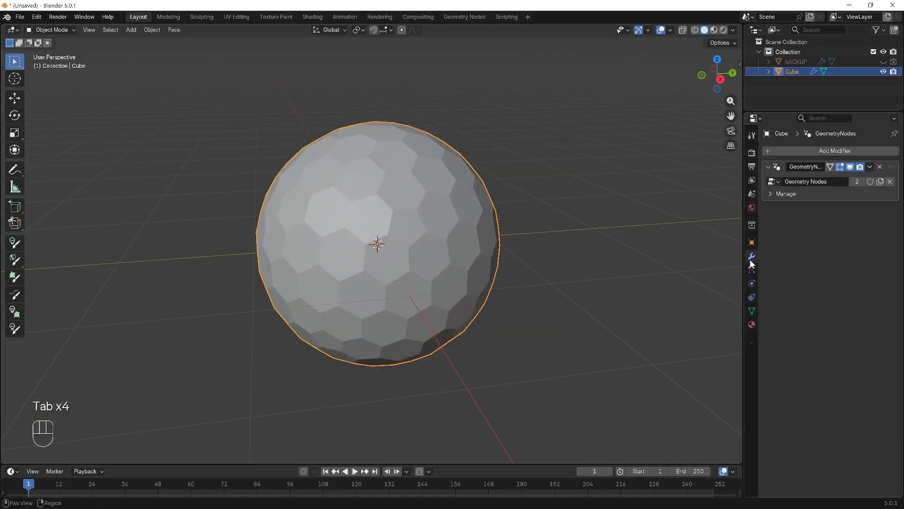
pyautogui.click(869, 165)
pyautogui.click(870, 165)
pyautogui.click(872, 168)
pyautogui.click(854, 176)
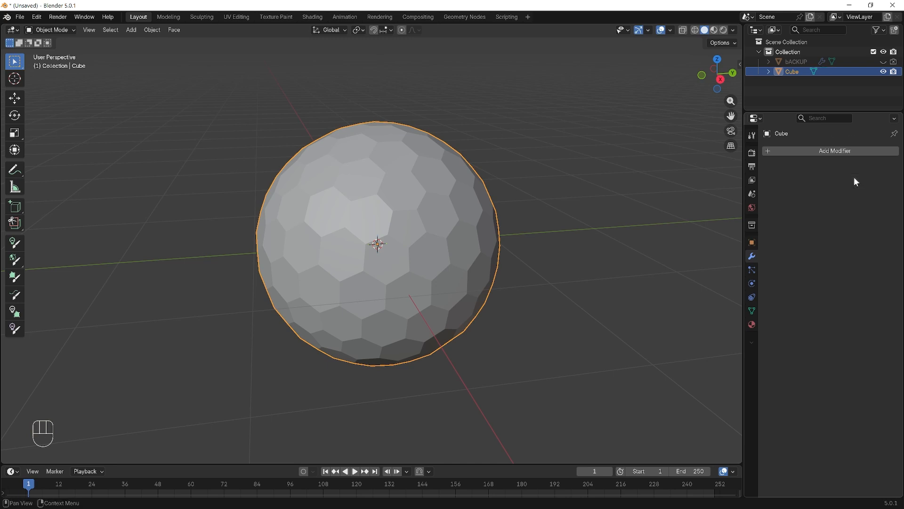
# - Examine the Cube's hexagonal mesh by switching between Edit Mode and Object Mode
pyautogui.press('Tab')
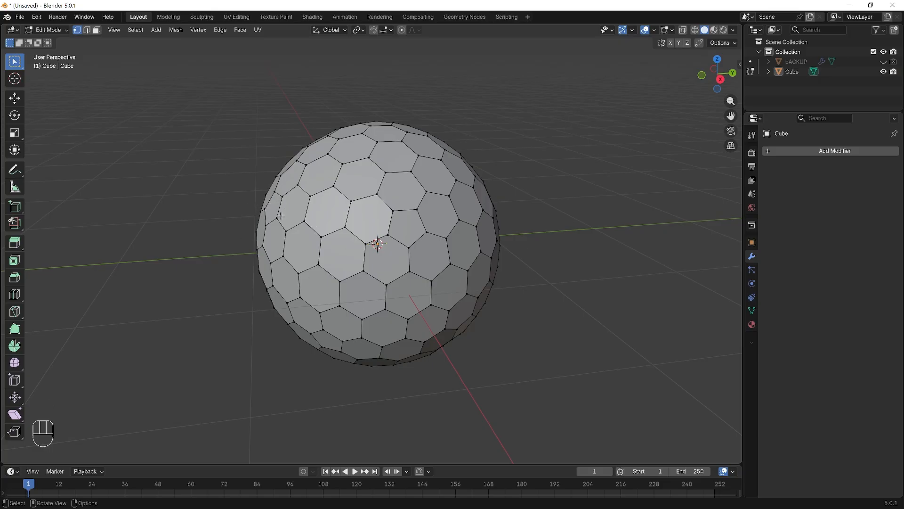
pyautogui.press('Tab')
pyautogui.press('Tab')
pyautogui.press('Tab')
pyautogui.scroll(1, 547, 332)
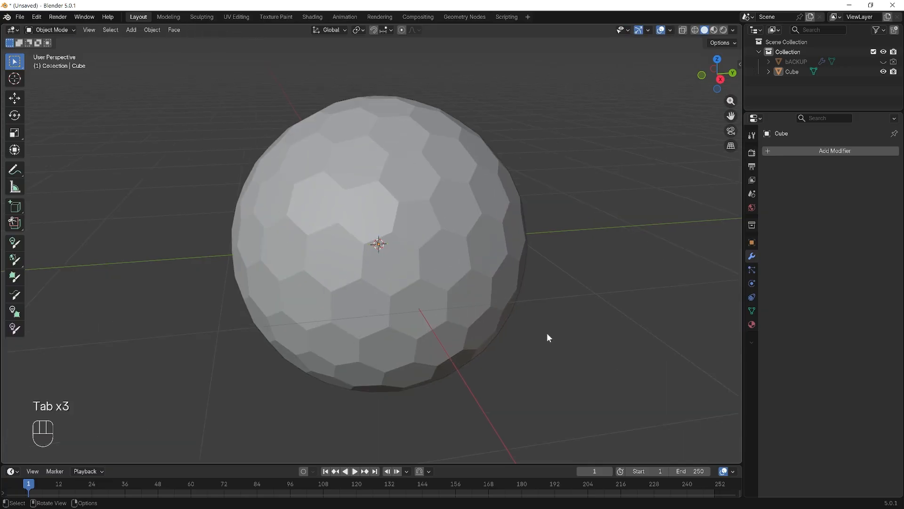
pyautogui.scroll(-1, 547, 333)
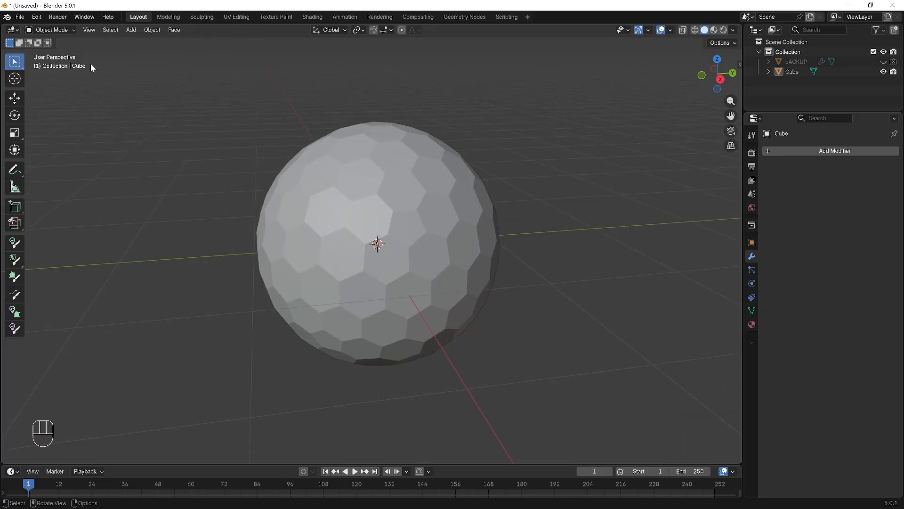
# - Enter Edit Mode in the right orthographic view and select all the sphere's faces in face select mode
pyautogui.click(73, 28)
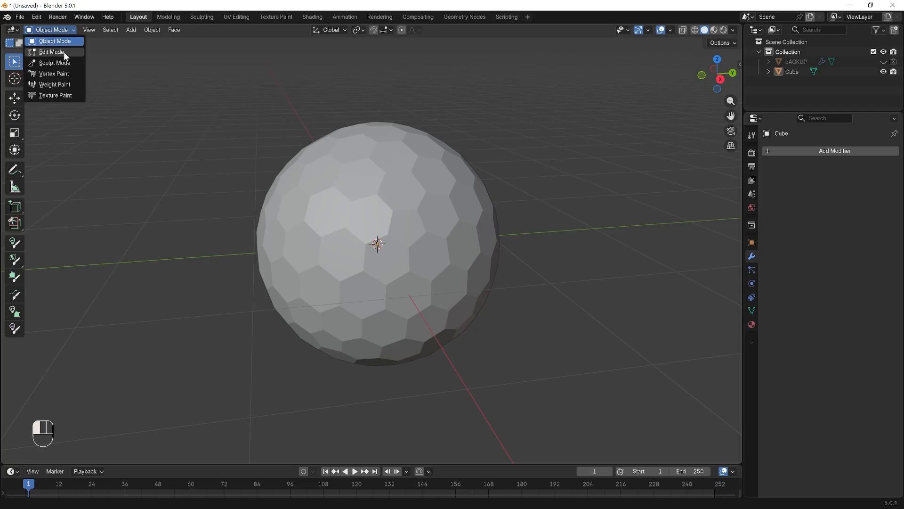
pyautogui.click(63, 52)
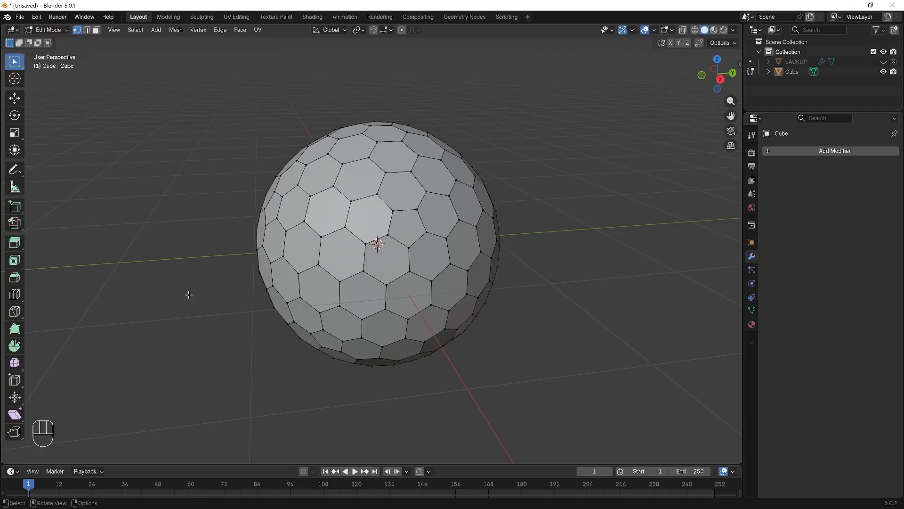
pyautogui.press('KP_3')
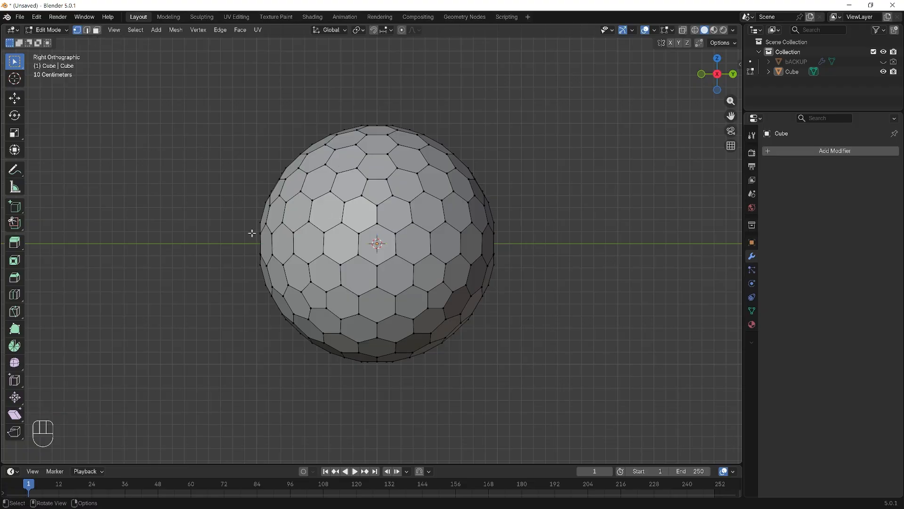
pyautogui.press('3')
pyautogui.press('a')
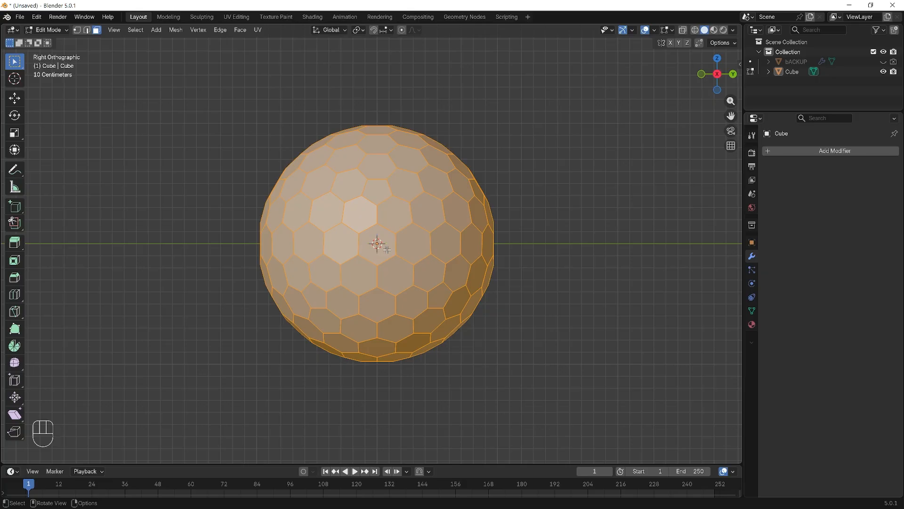
# - Try scaling all the selected faces down about the median point and undo it
pyautogui.press('s')
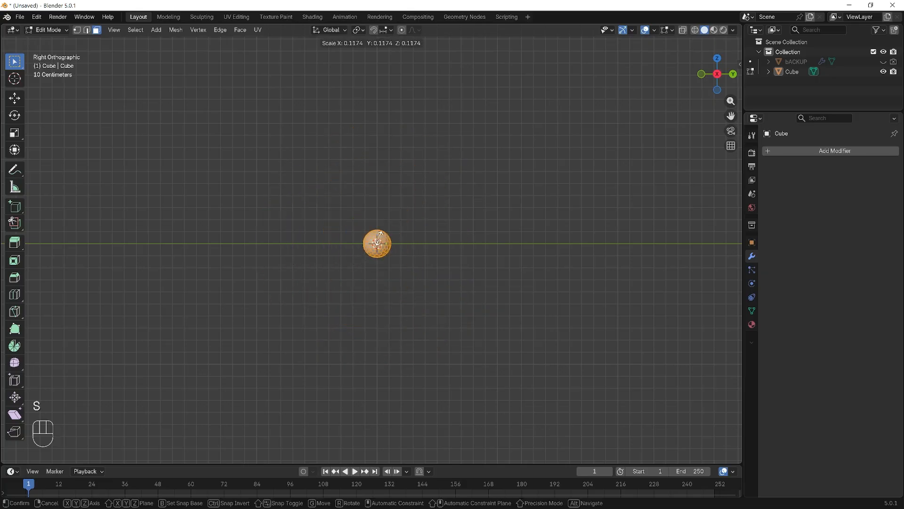
pyautogui.click(426, 255)
pyautogui.hotkey('ctrl', 'z')
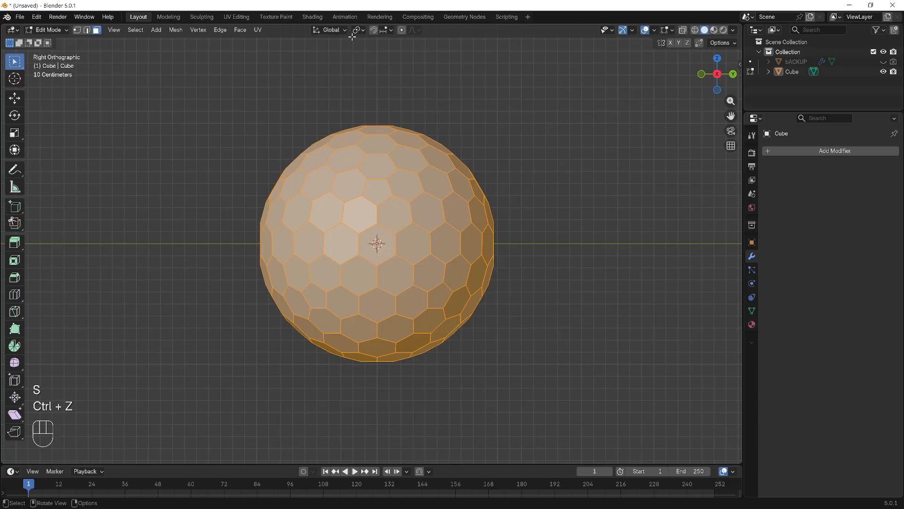
# - Set the transform pivot point to Individual Origins, and try scaling the selected faces down before undoing the scale
pyautogui.click(365, 29)
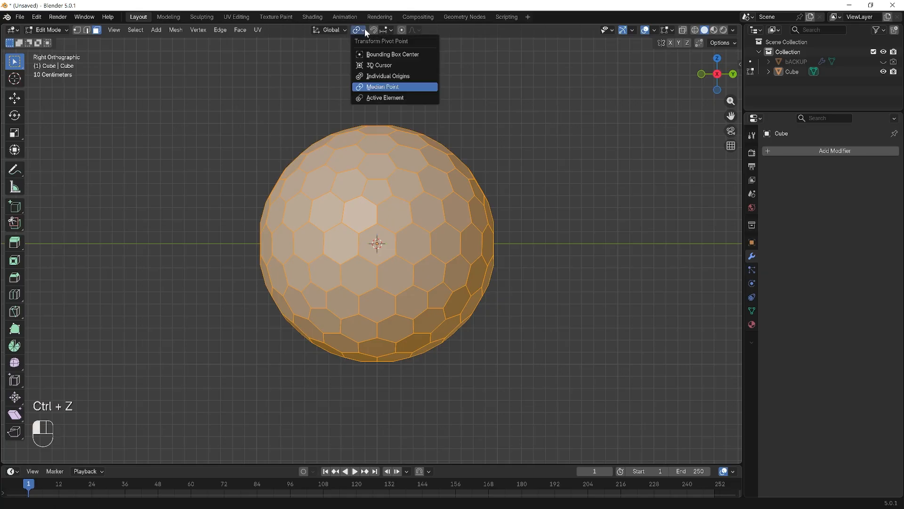
pyautogui.click(411, 79)
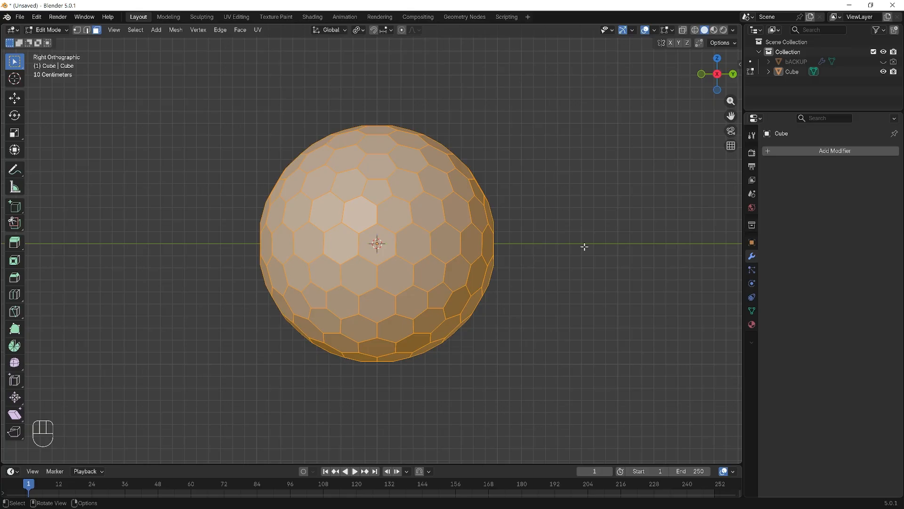
pyautogui.press('s')
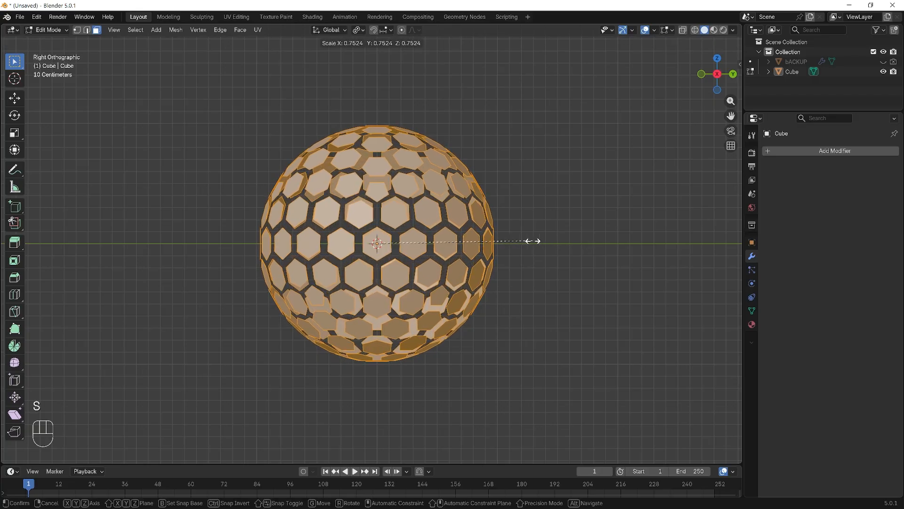
pyautogui.click(551, 242)
pyautogui.hotkey('ctrl', 'z')
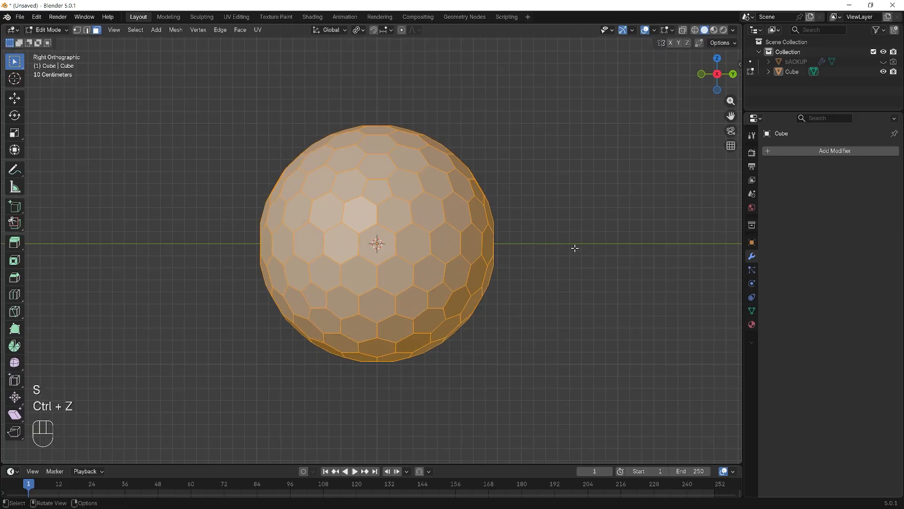
# - Inset all the selected faces by about 0.06 m
pyautogui.scroll(3, 576, 248)
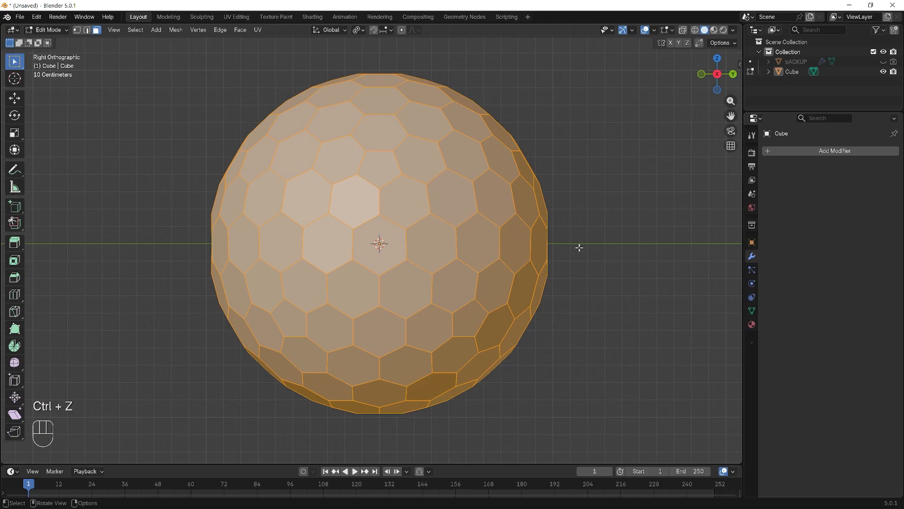
pyautogui.press('i')
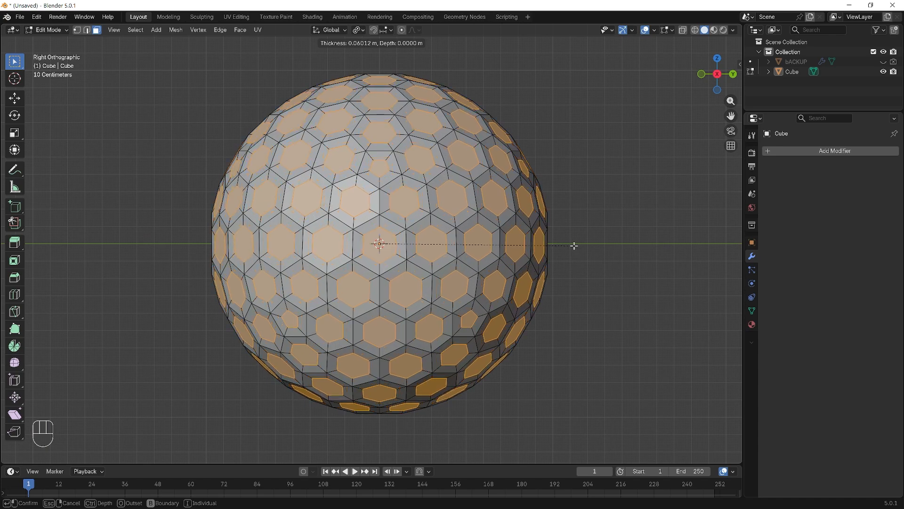
pyautogui.click(573, 245)
# - Extrude the inset hexagonal faces outward along their normals by about 0.066 m
pyautogui.moveTo(548, 263); pyautogui.dragTo(526, 256, button='middle')
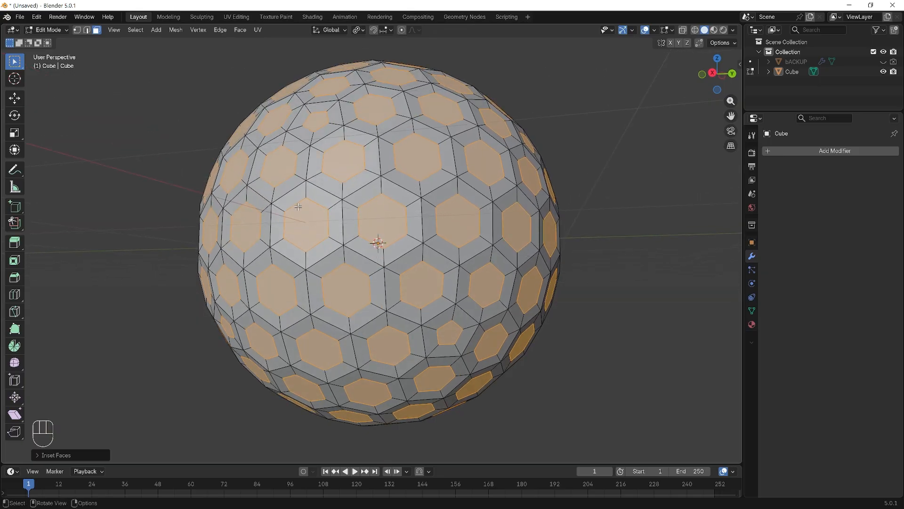
pyautogui.moveTo(364, 198); pyautogui.dragTo(355, 208, button='middle')
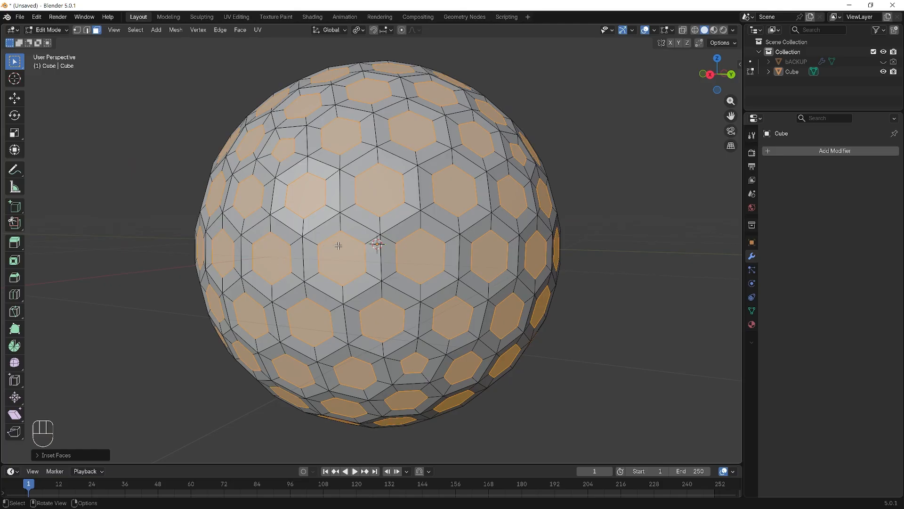
pyautogui.press('e')
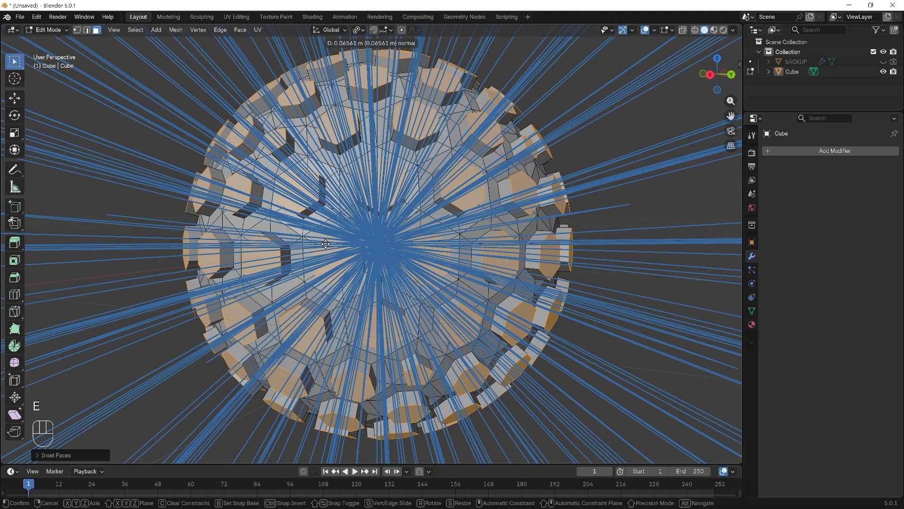
pyautogui.click(330, 242)
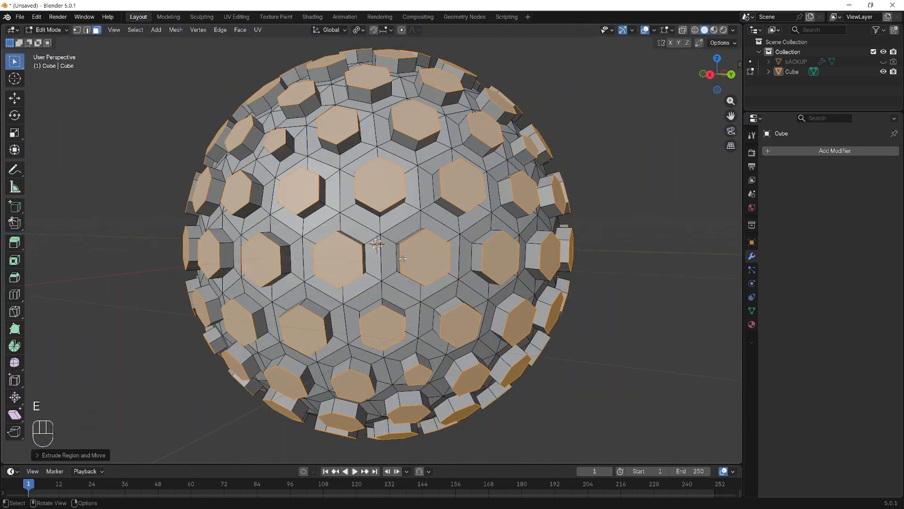
# - Undo the last extrusion and extrude the inset faces inward along their normals by about 0.035 m
pyautogui.hotkey('ctrl', 'z')
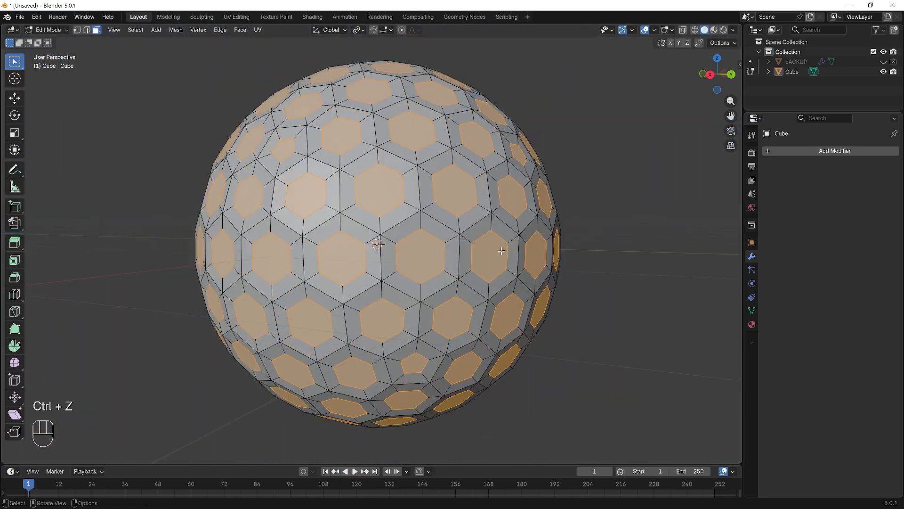
pyautogui.hotkey('alt', 'e')
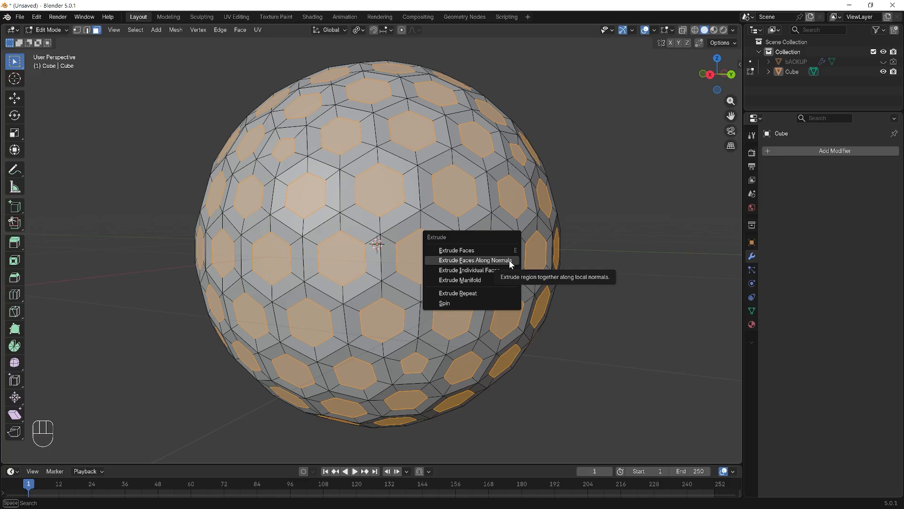
pyautogui.click(510, 260)
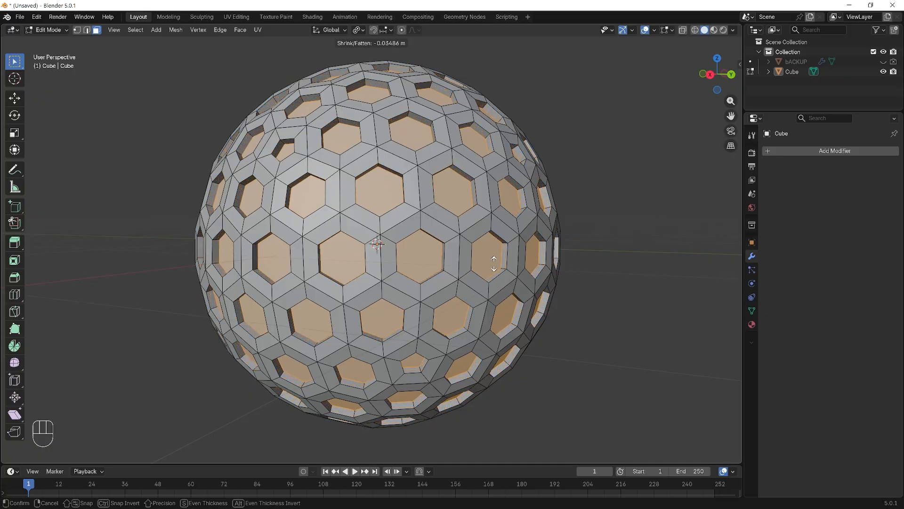
pyautogui.click(494, 264)
pyautogui.scroll(2, 424, 250)
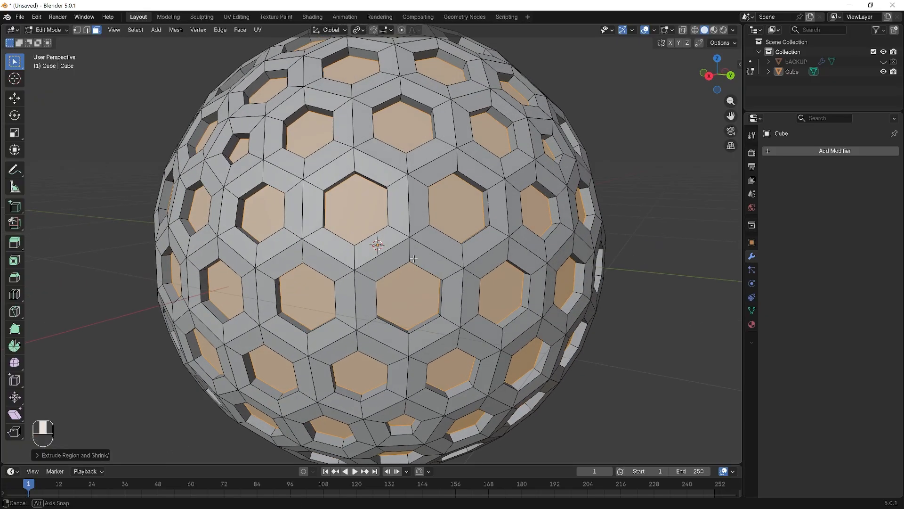
pyautogui.moveTo(414, 258); pyautogui.dragTo(421, 241, button='middle')
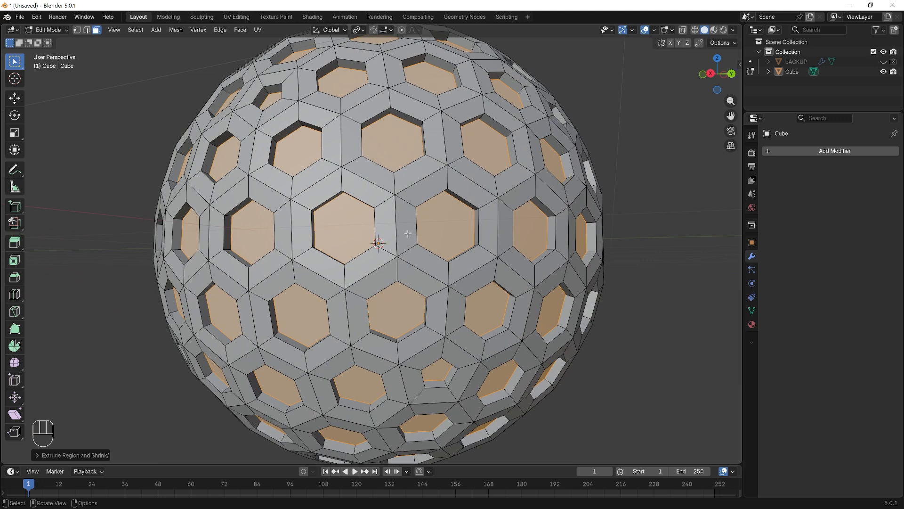
# - Delete the selected recessed faces to open holes through the sphere, and return to Object Mode
pyautogui.press('x')
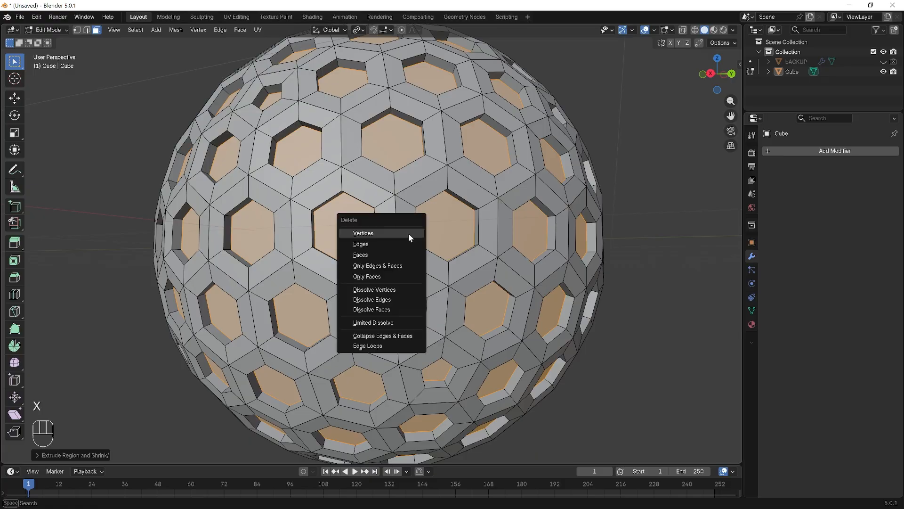
pyautogui.click(394, 256)
pyautogui.moveTo(584, 282); pyautogui.dragTo(561, 297, button='middle')
pyautogui.scroll(-3, 558, 306)
pyautogui.scroll(-2, 558, 306)
pyautogui.press('Tab')
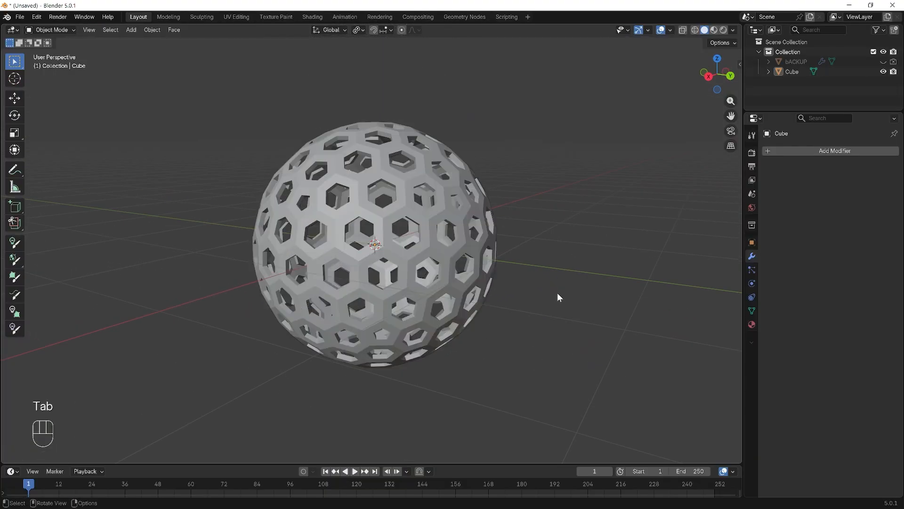
# - Try to shade the perforated sphere smooth, and select the sphere object
pyautogui.scroll(3, 400, 205)
pyautogui.rightClick(401, 193)
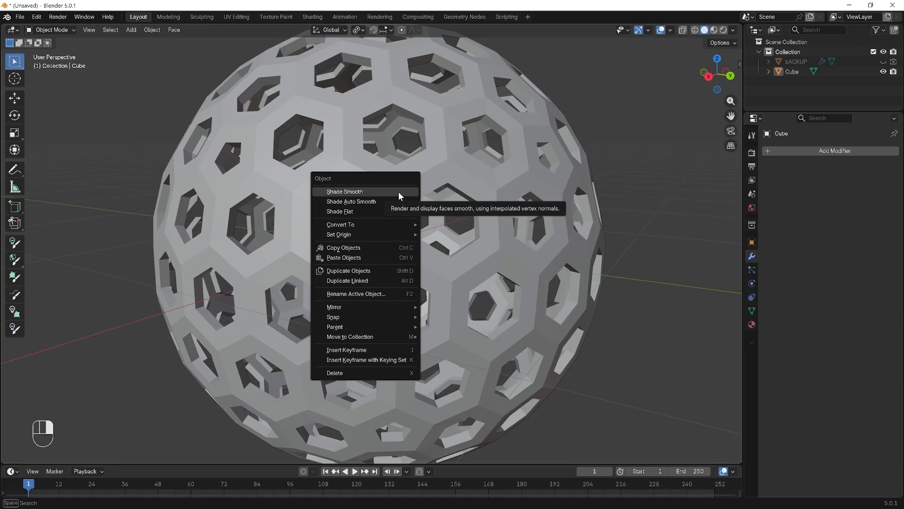
pyautogui.click(399, 191)
pyautogui.click(341, 255)
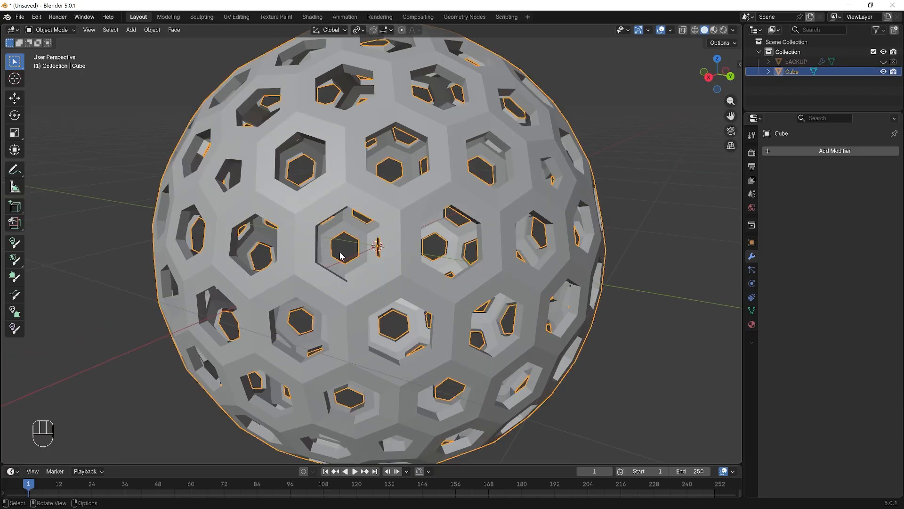
pyautogui.click(815, 152)
pyautogui.click(841, 152)
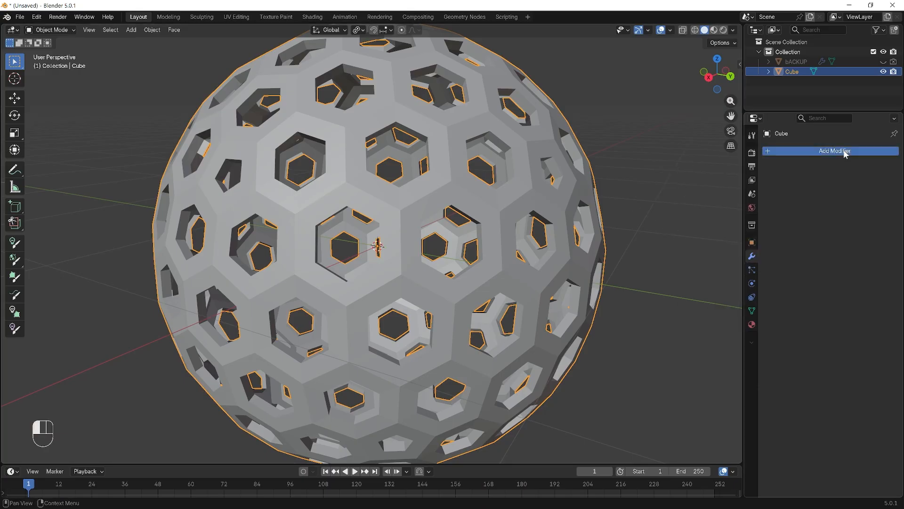
pyautogui.moveTo(812, 176)
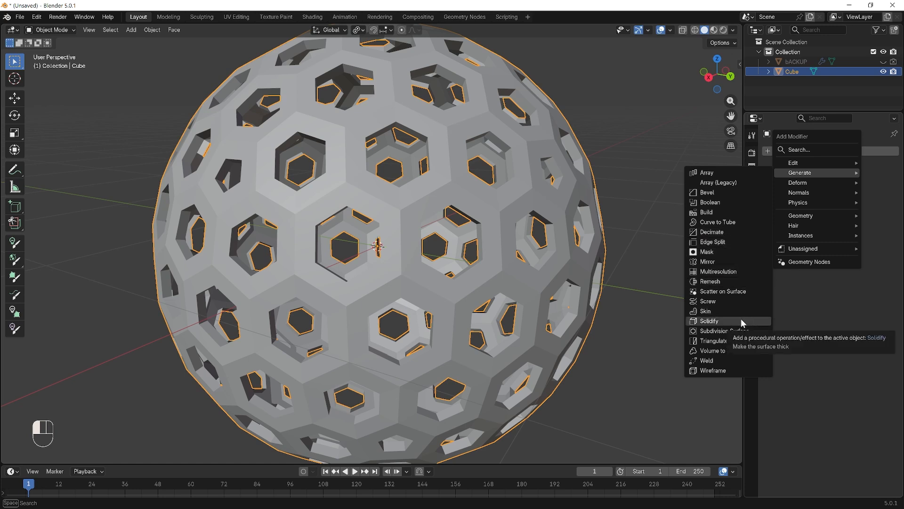
pyautogui.scroll(5, 403, 119)
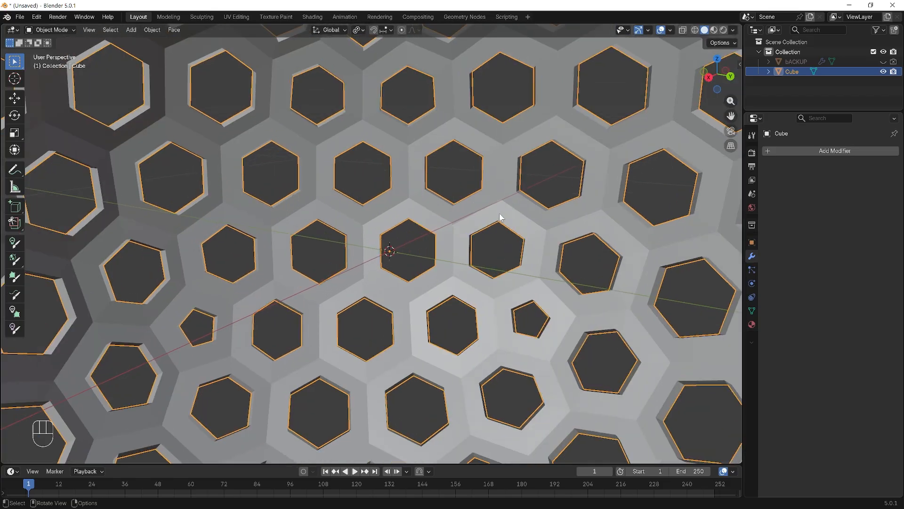
pyautogui.moveTo(374, 60); pyautogui.dragTo(425, 105, button='middle')
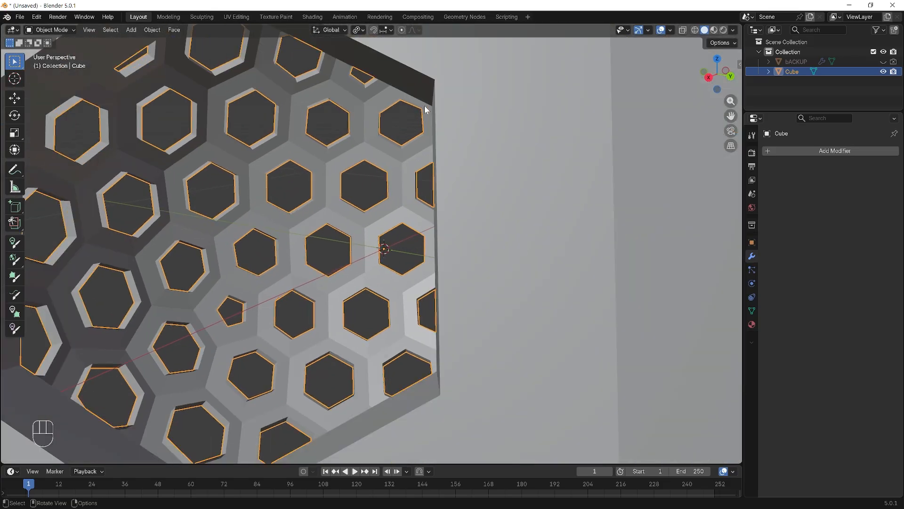
pyautogui.scroll(-5, 286, 140)
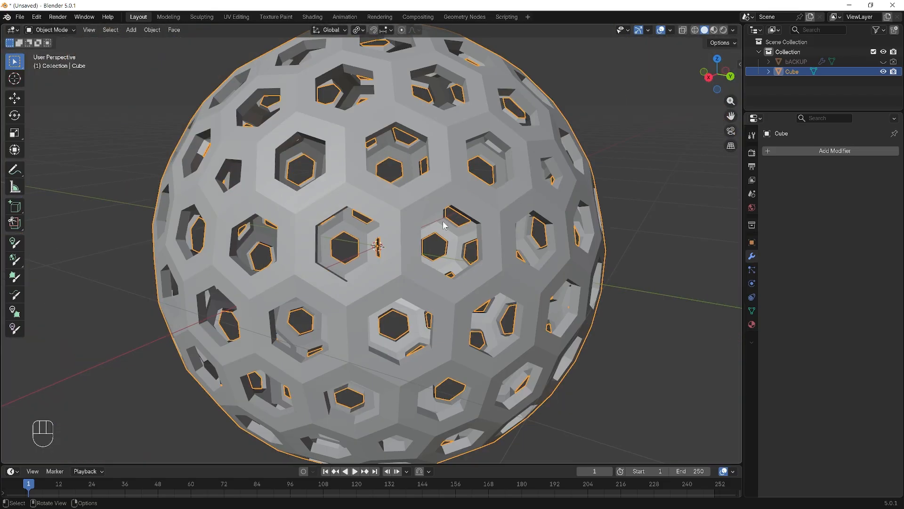
# - Add a Solidify modifier to the perforated sphere, enable Even Thickness, and deselect the sphere
pyautogui.click(823, 151)
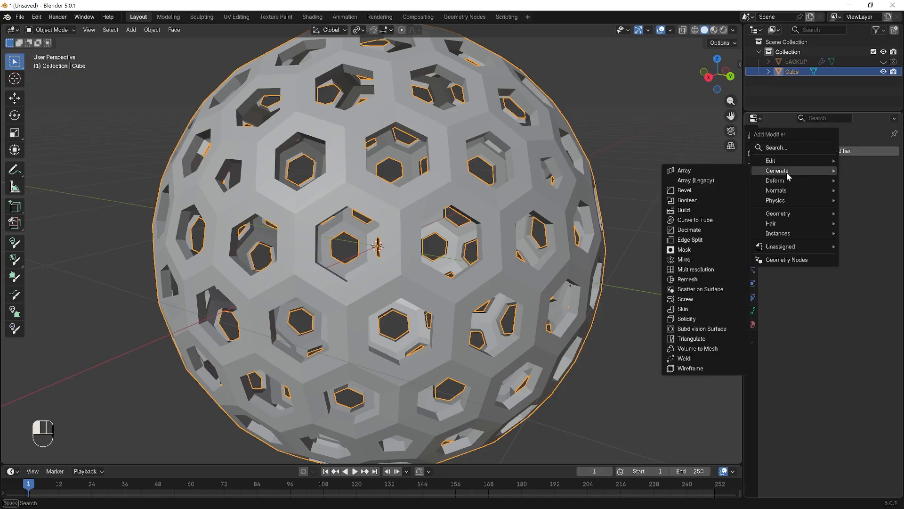
pyautogui.click(716, 322)
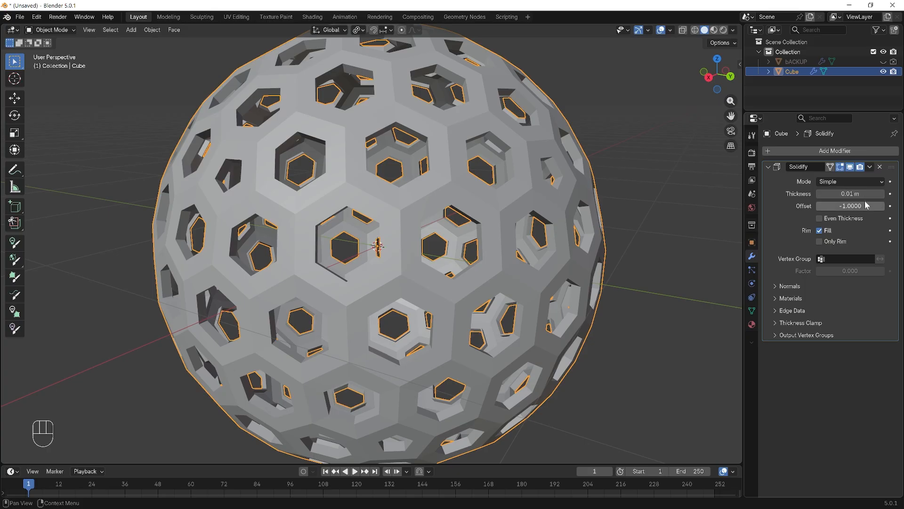
pyautogui.click(820, 218)
pyautogui.moveTo(626, 239)
pyautogui.mouseDown(button='middle')
pyautogui.moveTo(626, 224)
pyautogui.moveTo(622, 233)
pyautogui.mouseUp(button='middle')
pyautogui.scroll(2, 623, 232)
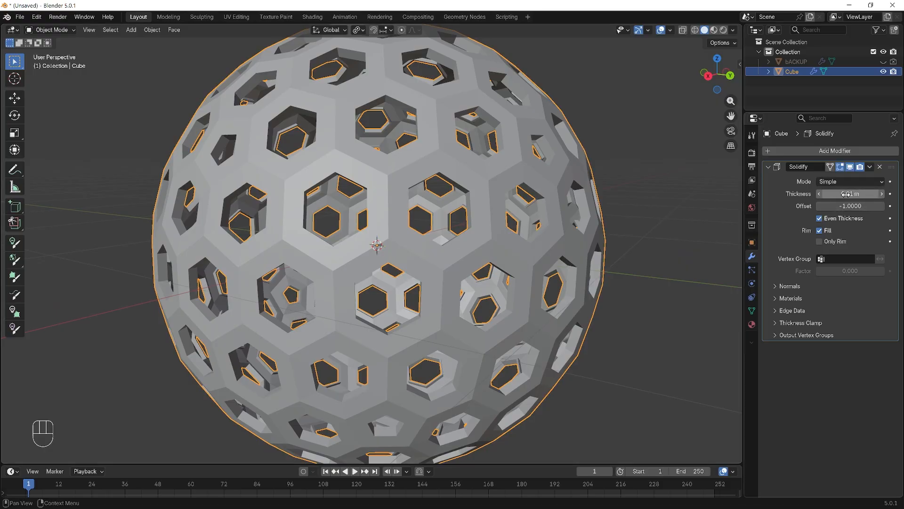
pyautogui.moveTo(845, 204); pyautogui.dragTo(752, 229)
pyautogui.click(618, 214)
pyautogui.scroll(-2, 625, 206)
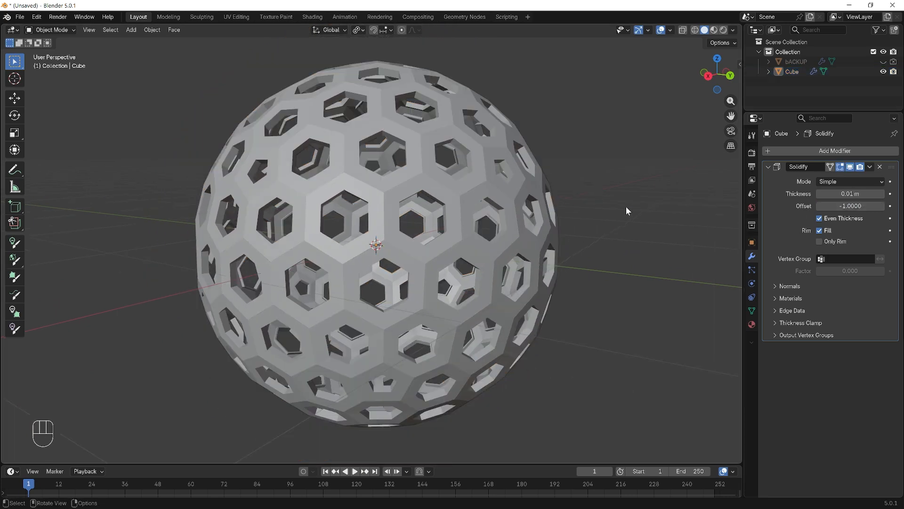
# - Add a Subdivision Surface modifier after Solidify on the sphere and set its viewport level to 2
pyautogui.click(768, 168)
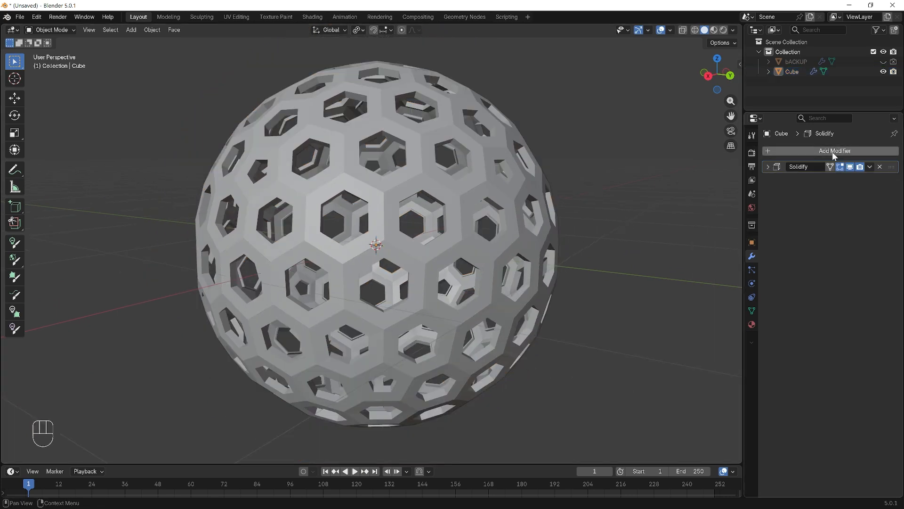
pyautogui.click(841, 155)
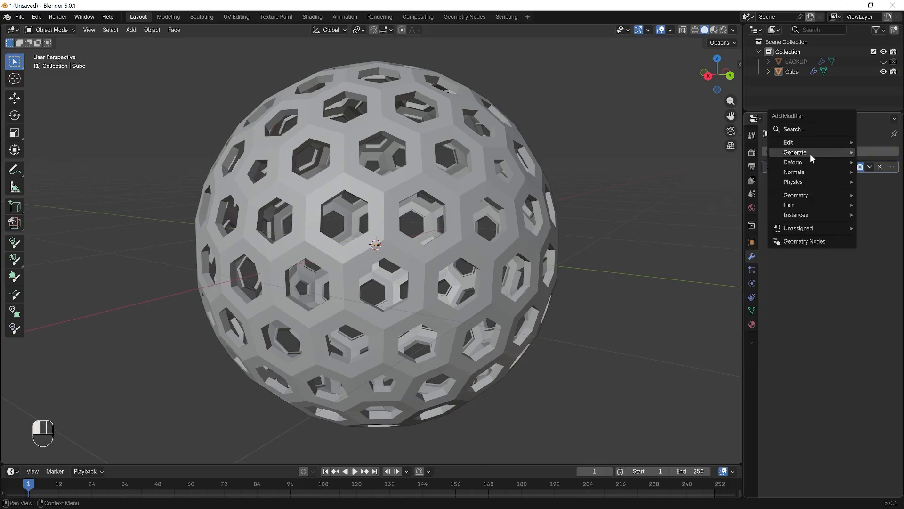
pyautogui.moveTo(796, 153)
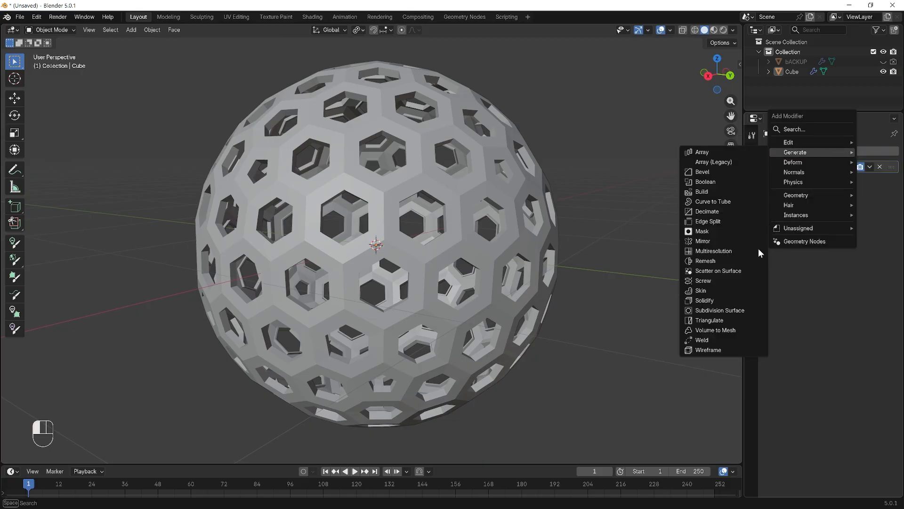
pyautogui.click(745, 307)
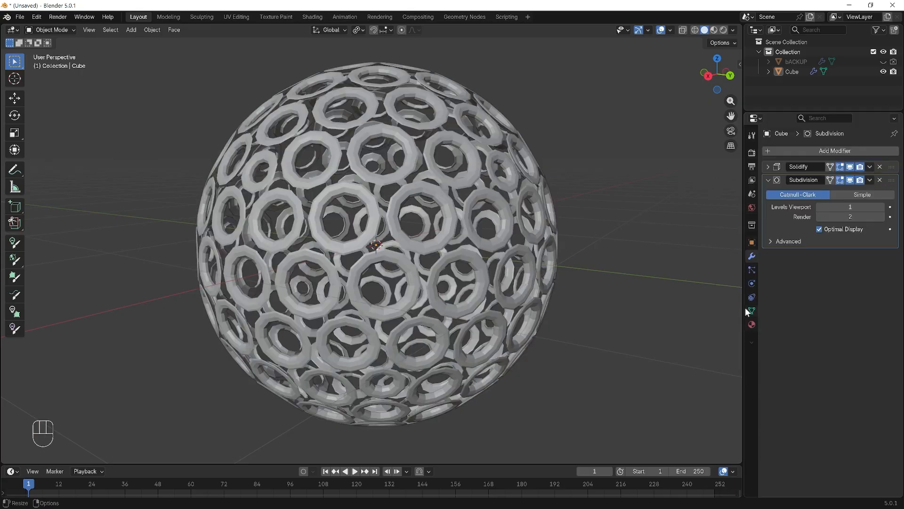
pyautogui.click(880, 207)
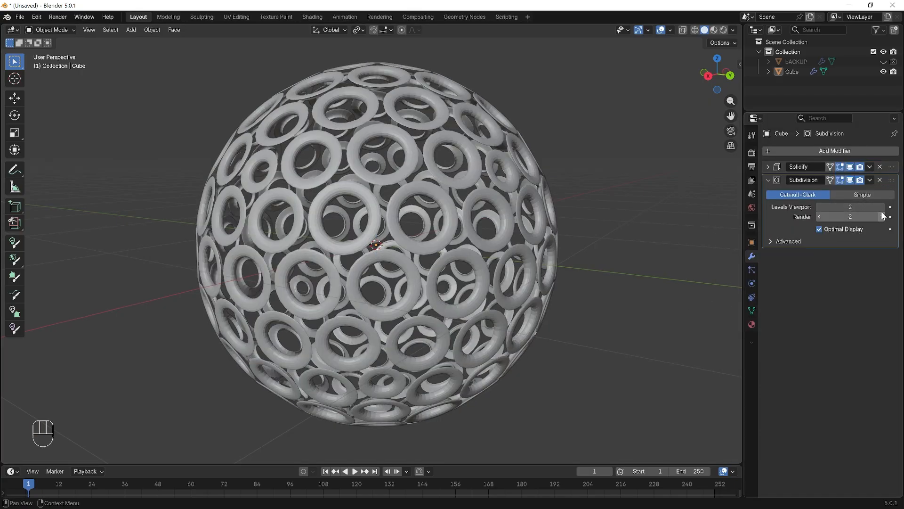
# - Select the subdivided sphere and apply Shade Smooth to its rounded rings
pyautogui.moveTo(654, 230); pyautogui.dragTo(642, 247, button='middle')
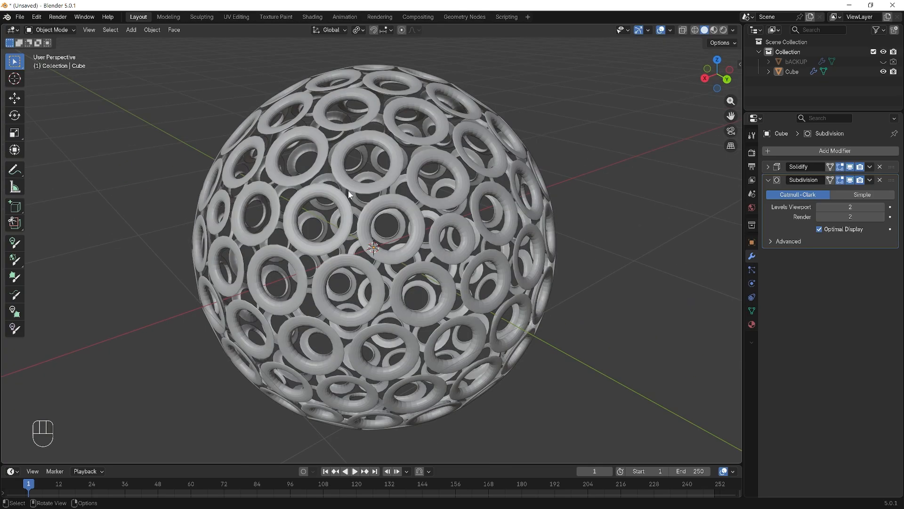
pyautogui.scroll(8, 297, 181)
pyautogui.click(332, 175)
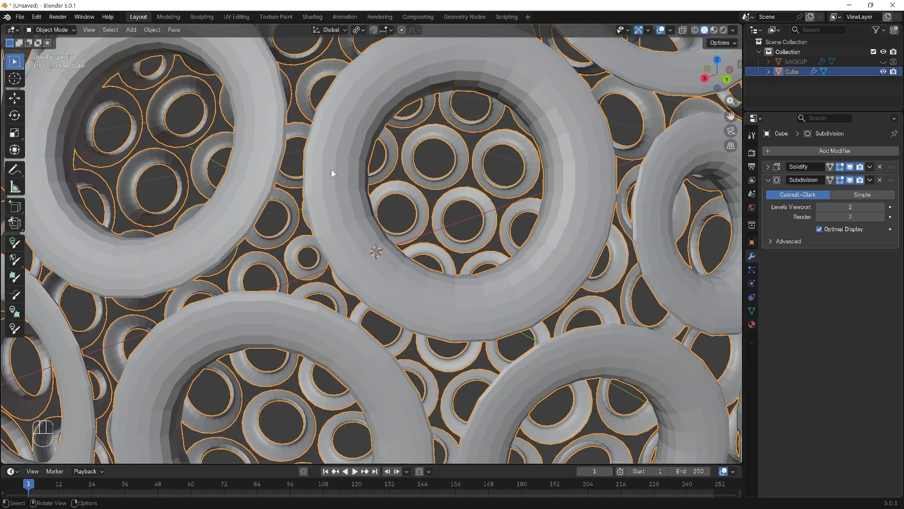
pyautogui.rightClick(332, 168)
pyautogui.click(335, 169)
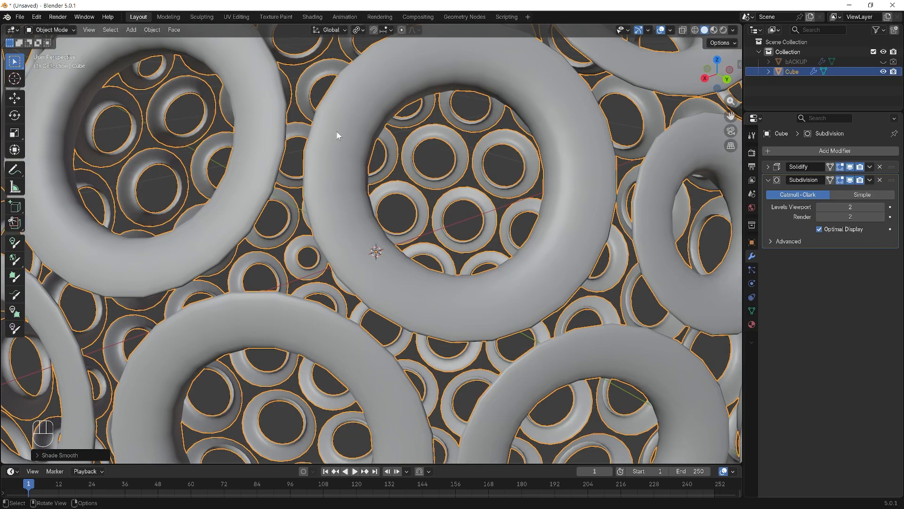
pyautogui.scroll(-2, 359, 166)
pyautogui.scroll(-4, 359, 166)
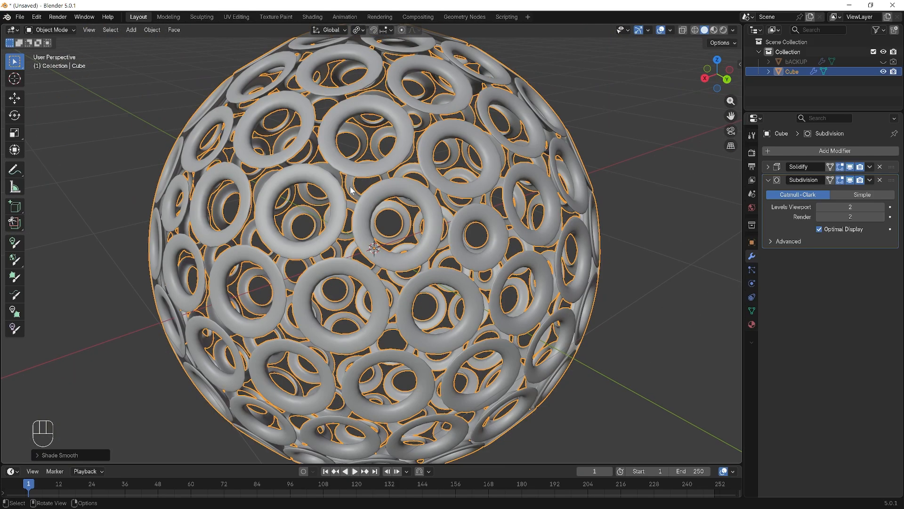
pyautogui.moveTo(353, 186)
pyautogui.mouseDown(button='middle')
pyautogui.moveTo(365, 182)
pyautogui.moveTo(357, 187)
pyautogui.mouseUp(button='middle')
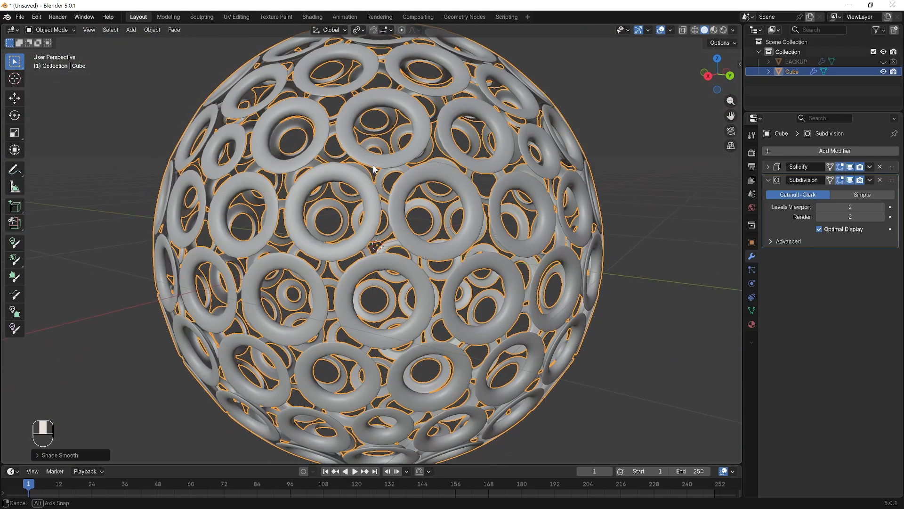
pyautogui.scroll(4, 357, 187)
pyautogui.scroll(-3, 357, 188)
pyautogui.scroll(-3, 357, 187)
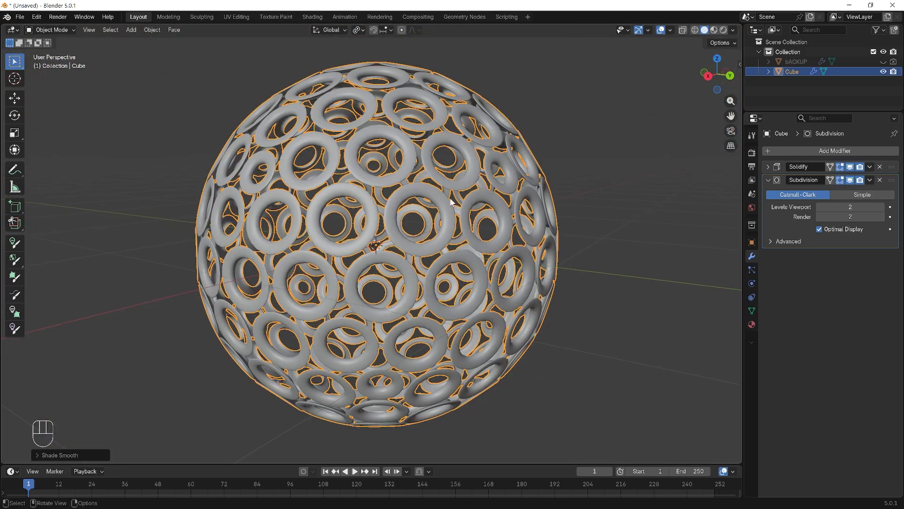
# - Set the Subdivision modifier's render level to 3, and return its viewport level to 2 after trying 3
pyautogui.click(850, 207)
pyautogui.moveTo(850, 206); pyautogui.dragTo(866, 207)
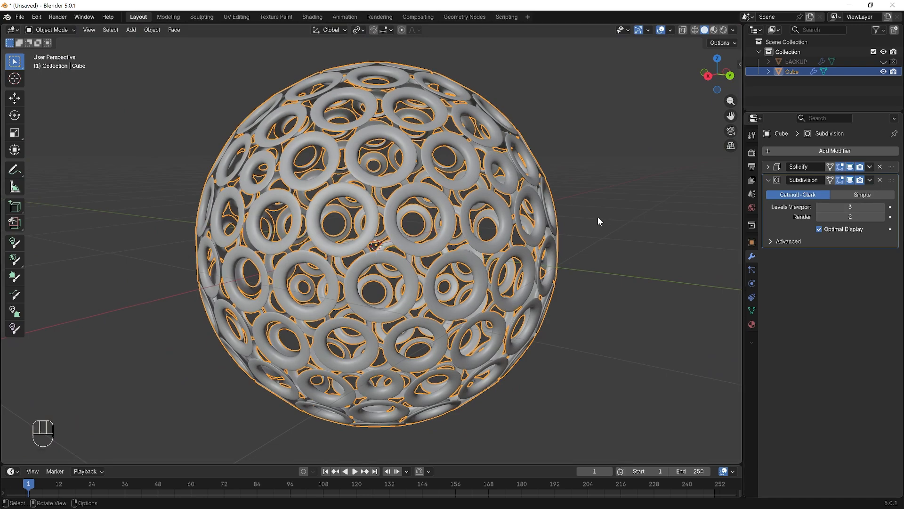
pyautogui.scroll(5, 278, 187)
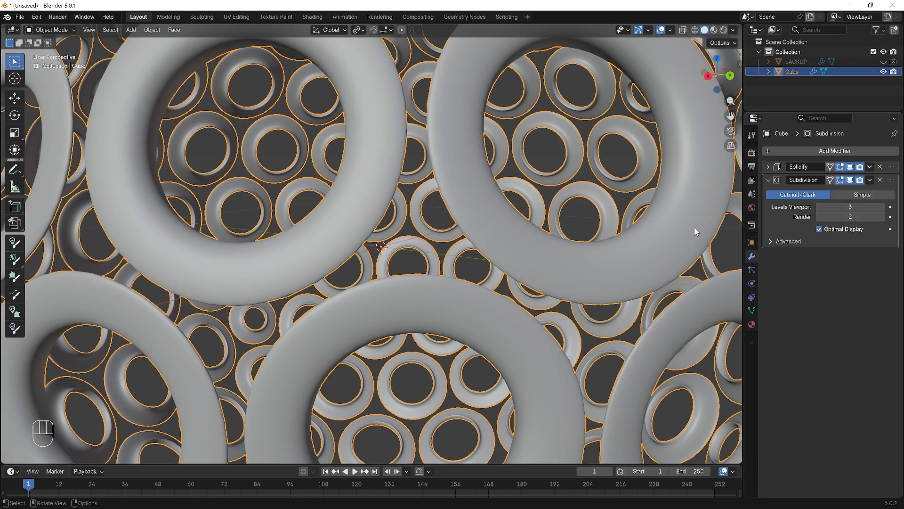
pyautogui.click(882, 217)
pyautogui.click(850, 207)
pyautogui.moveTo(850, 207); pyautogui.dragTo(833, 207)
pyautogui.scroll(-3, 513, 176)
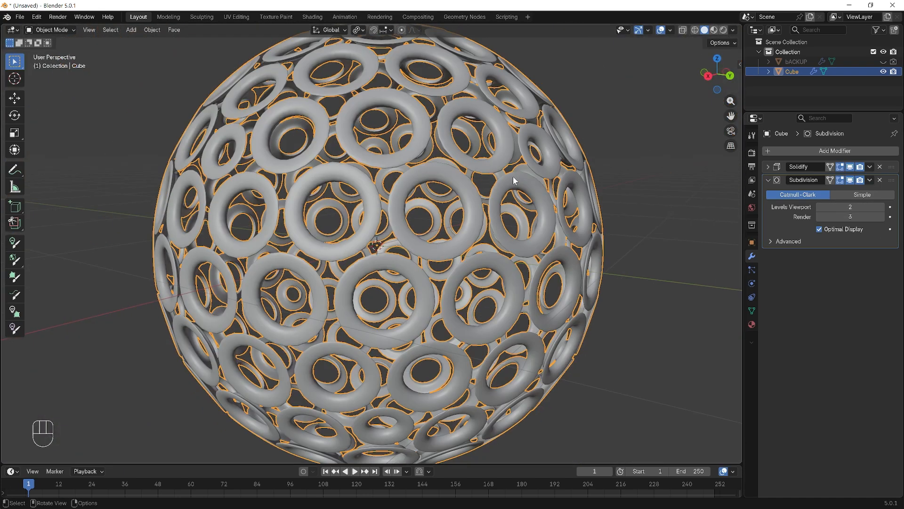
pyautogui.moveTo(472, 190); pyautogui.dragTo(462, 211, button='middle')
pyautogui.scroll(1, 462, 211)
pyautogui.scroll(-3, 462, 211)
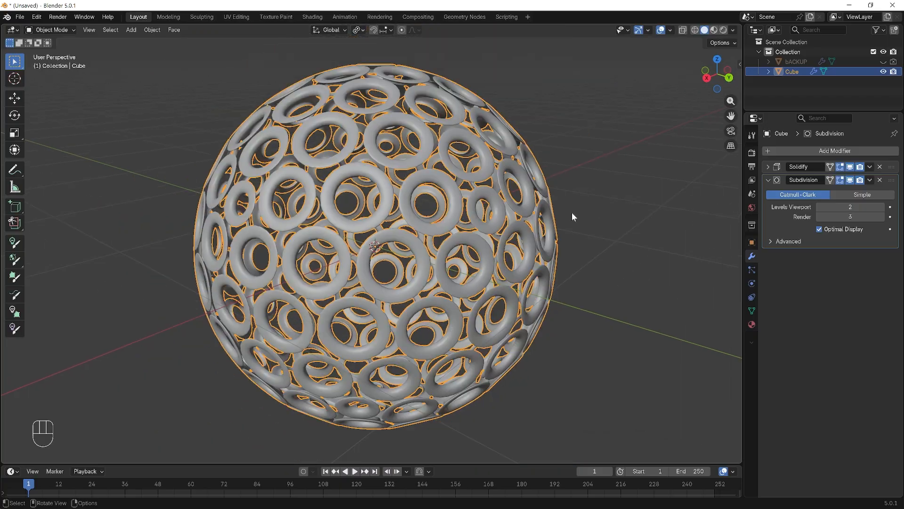
pyautogui.click(602, 205)
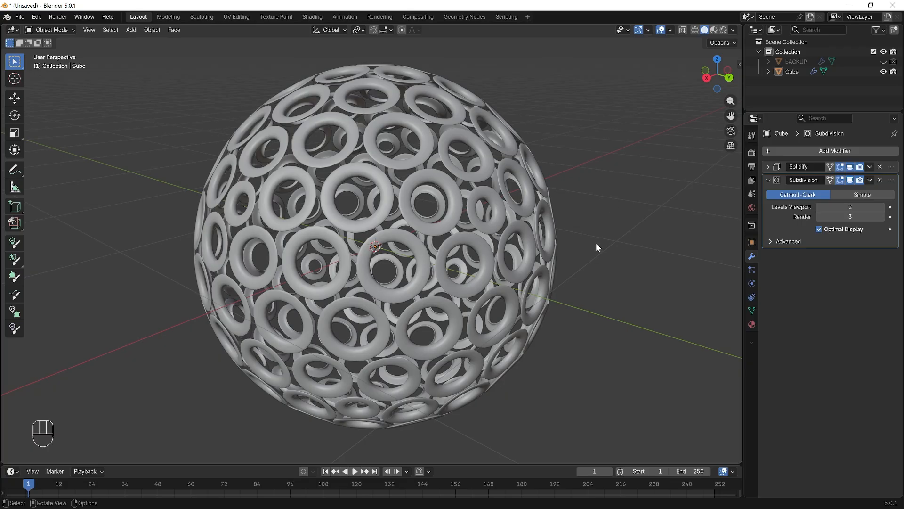
pyautogui.hotkey('shift', 'a')
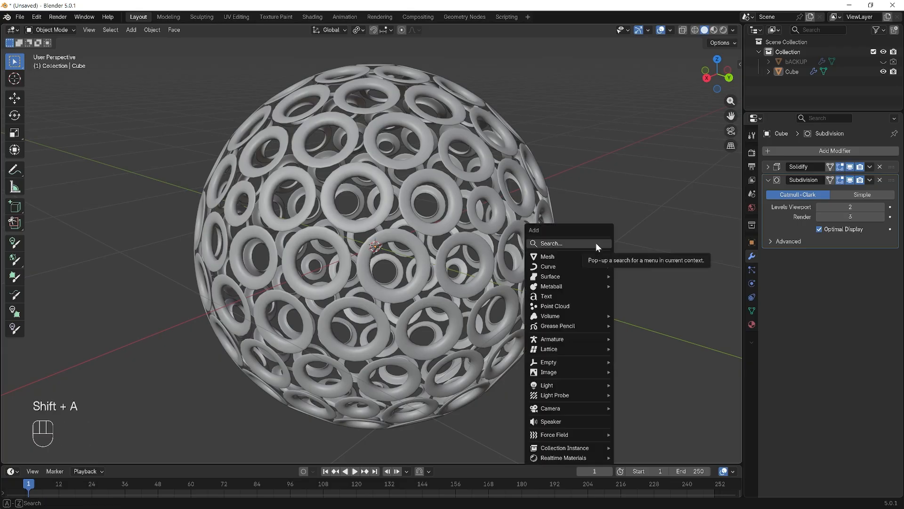
pyautogui.moveTo(593, 254)
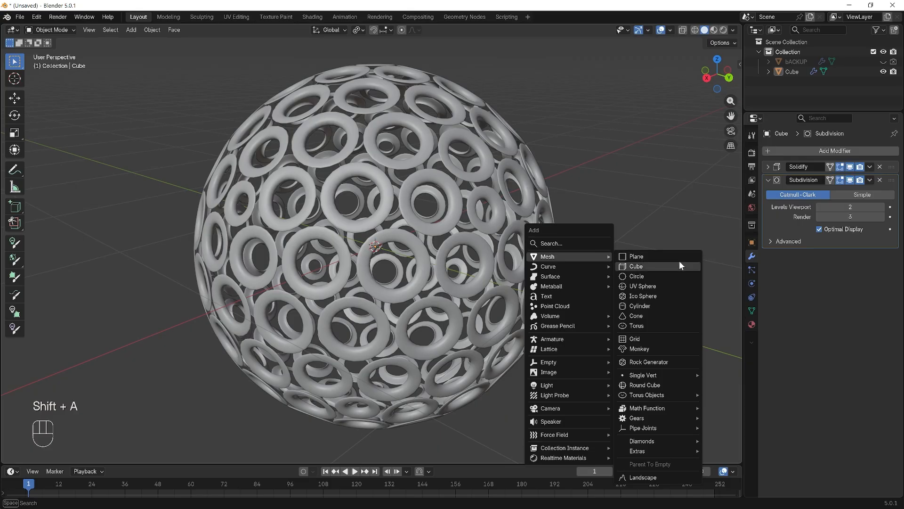
pyautogui.click(678, 296)
pyautogui.moveTo(644, 286); pyautogui.dragTo(594, 282, button='middle')
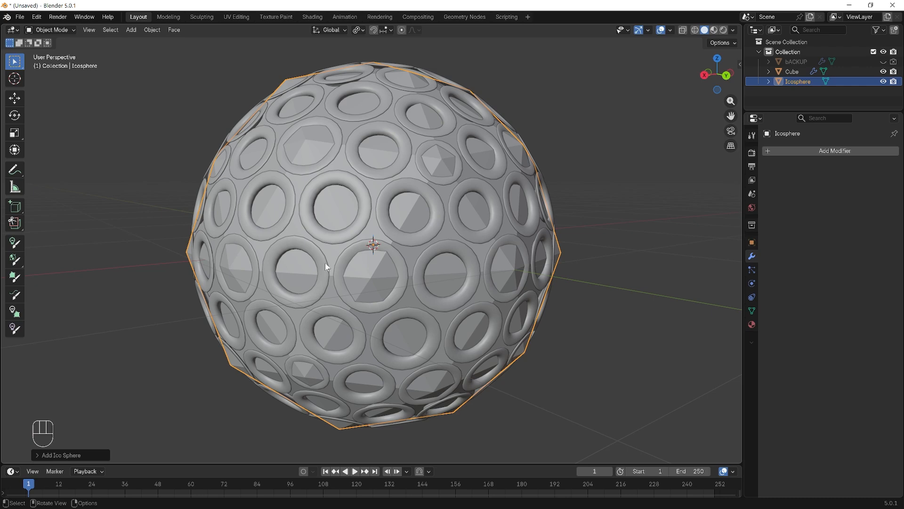
pyautogui.click(312, 275)
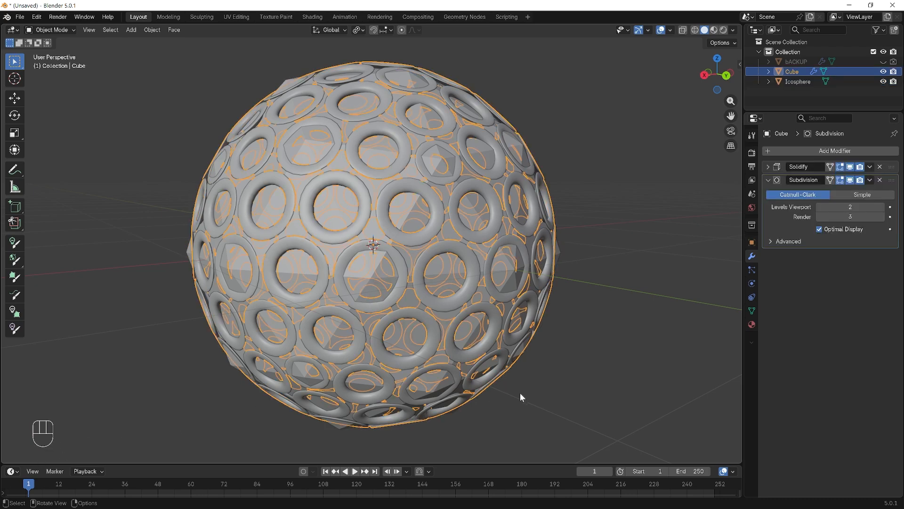
pyautogui.hotkey('ctrl', 'z')
pyautogui.hotkey('ctrl', 'z')
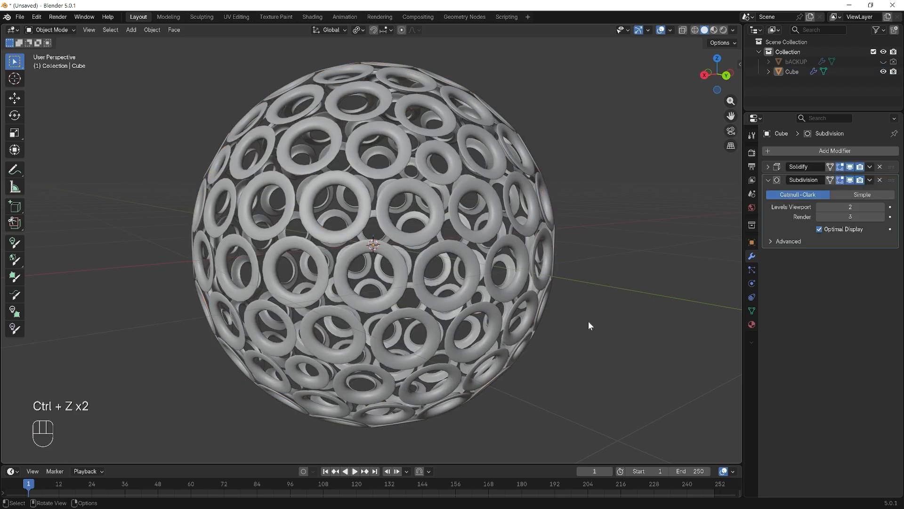
# - Add an ico sphere at the center of the ringed shell and set its subdivisions to 4
pyautogui.hotkey('shift', 'a')
pyautogui.moveTo(628, 242)
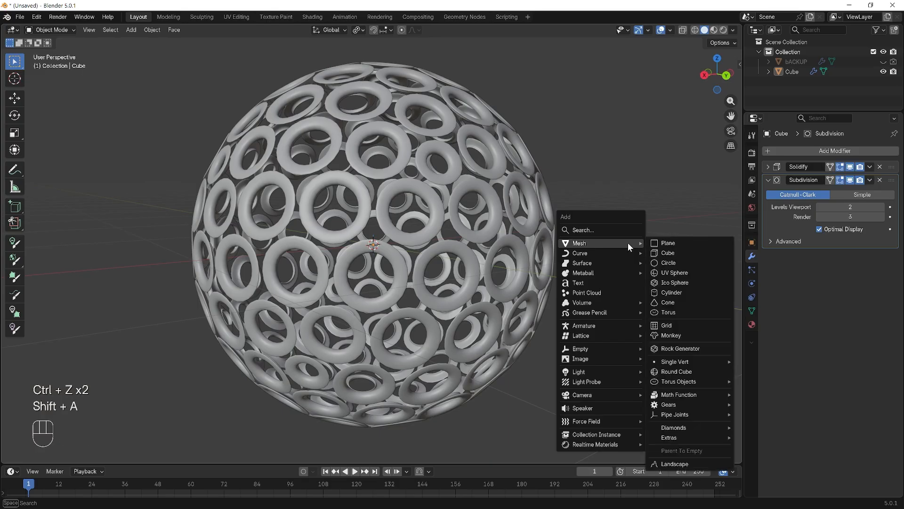
pyautogui.click(684, 284)
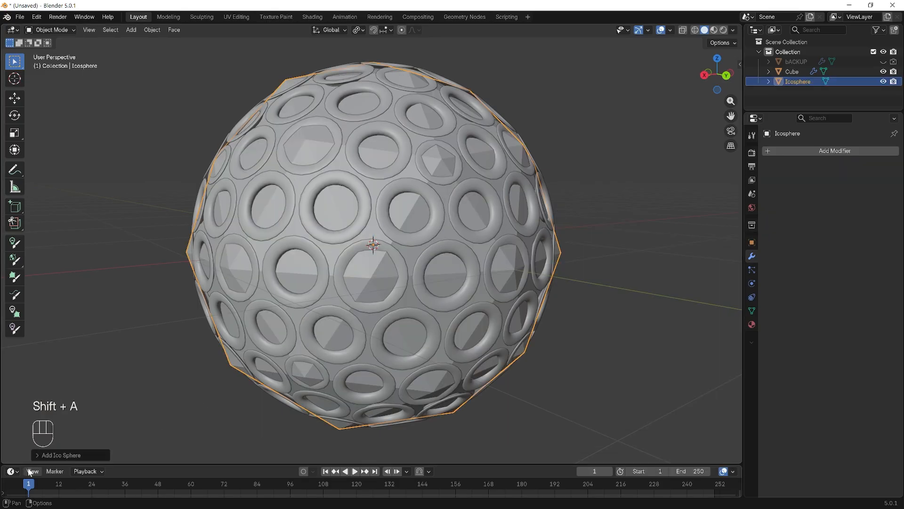
pyautogui.click(37, 455)
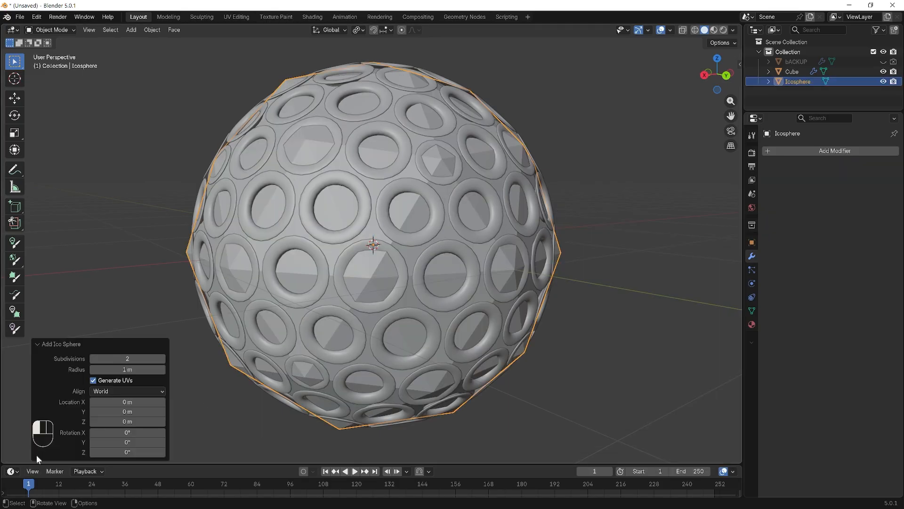
pyautogui.click(162, 358)
pyautogui.click(162, 359)
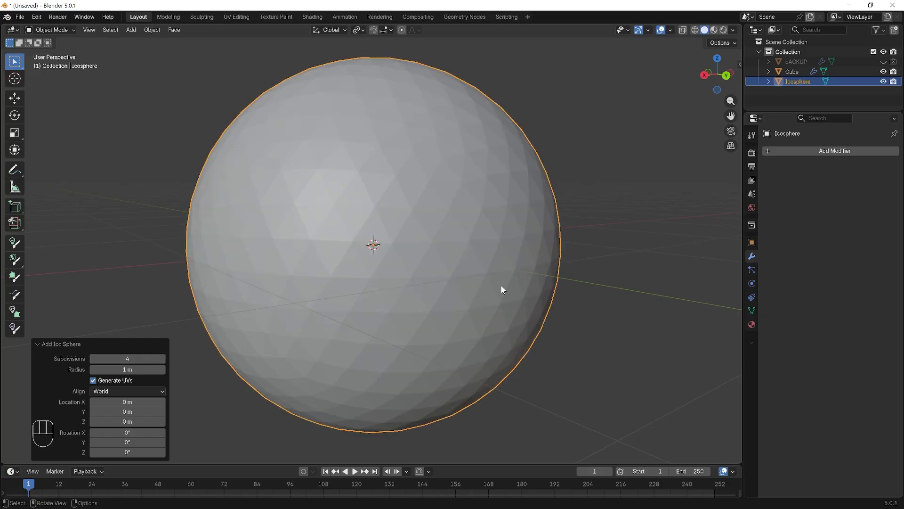
# - Apply Shade Smooth to the new ico sphere and deselect it
pyautogui.rightClick(346, 171)
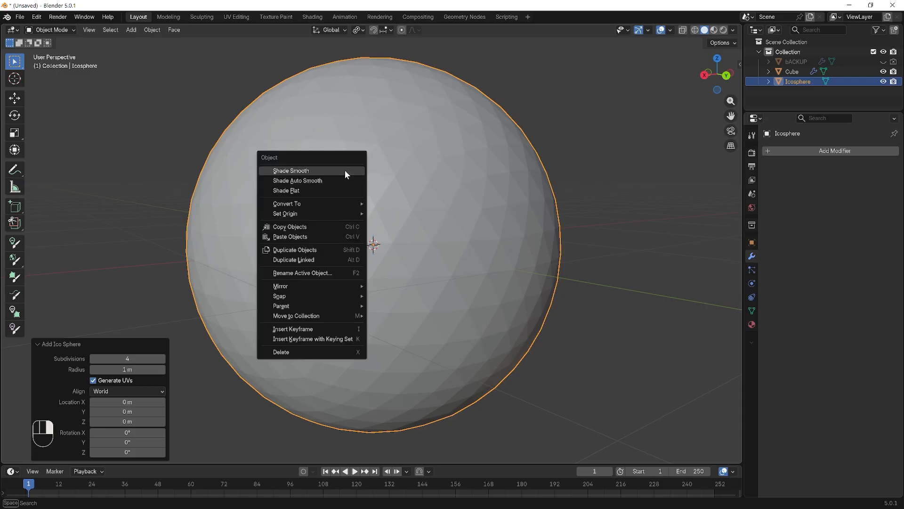
pyautogui.click(294, 172)
pyautogui.click(605, 168)
pyautogui.moveTo(604, 168); pyautogui.dragTo(567, 218, button='middle')
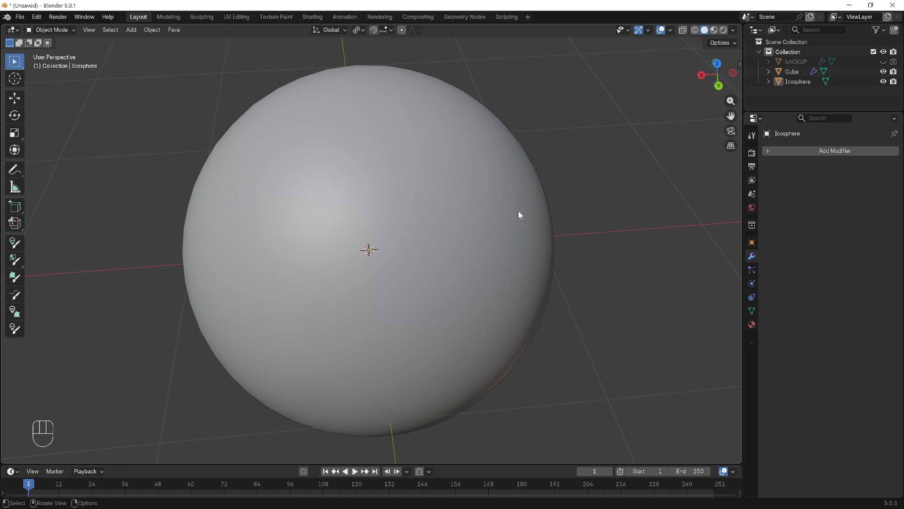
# - In Edit Mode, select the whole ico sphere mesh and scale it uniformly to about 0.96 so it sits inside the rings
pyautogui.click(63, 30)
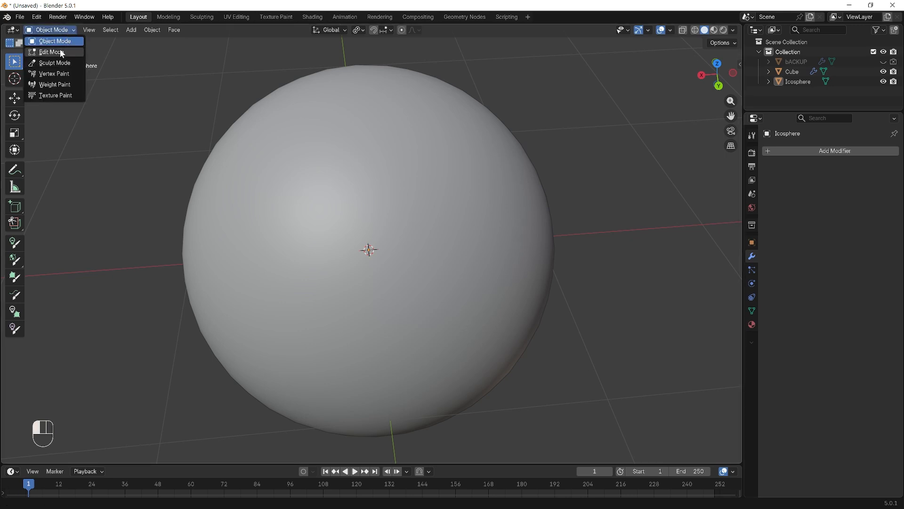
pyautogui.click(61, 52)
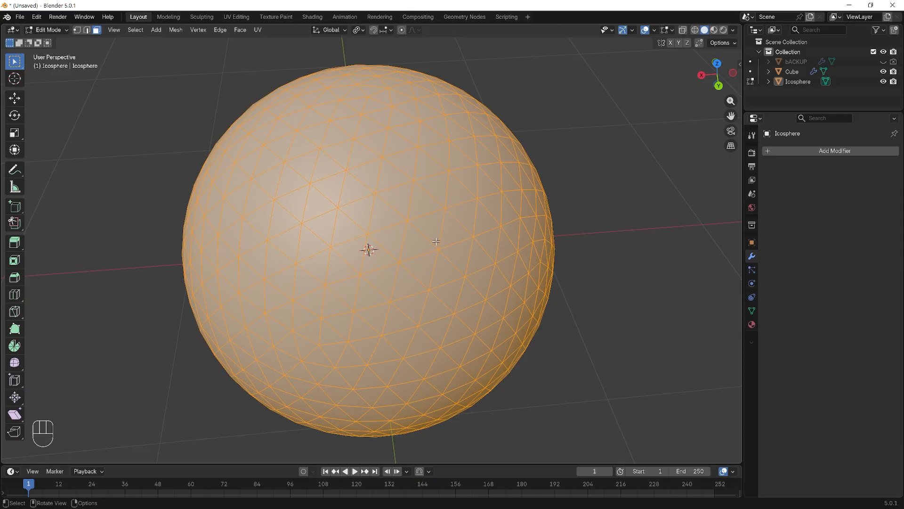
pyautogui.press('a')
pyautogui.moveTo(612, 301); pyautogui.dragTo(612, 291, button='middle')
pyautogui.press('s')
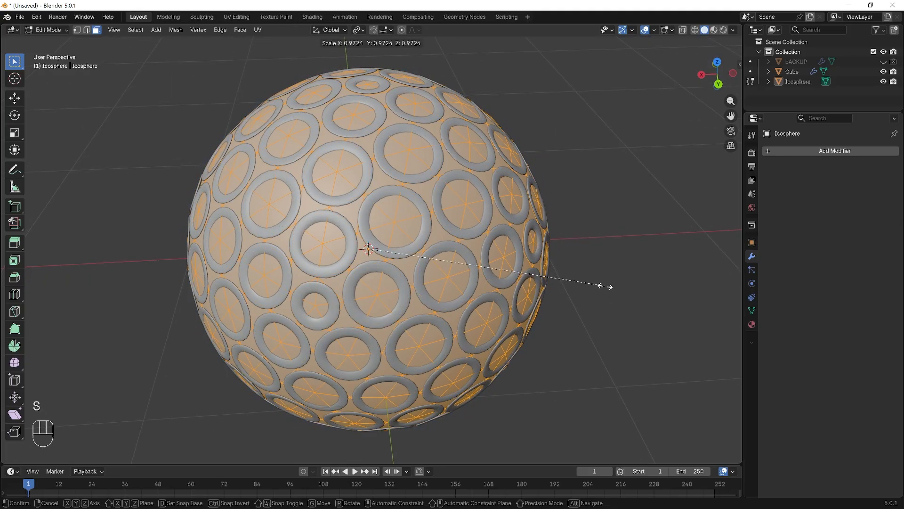
pyautogui.click(605, 285)
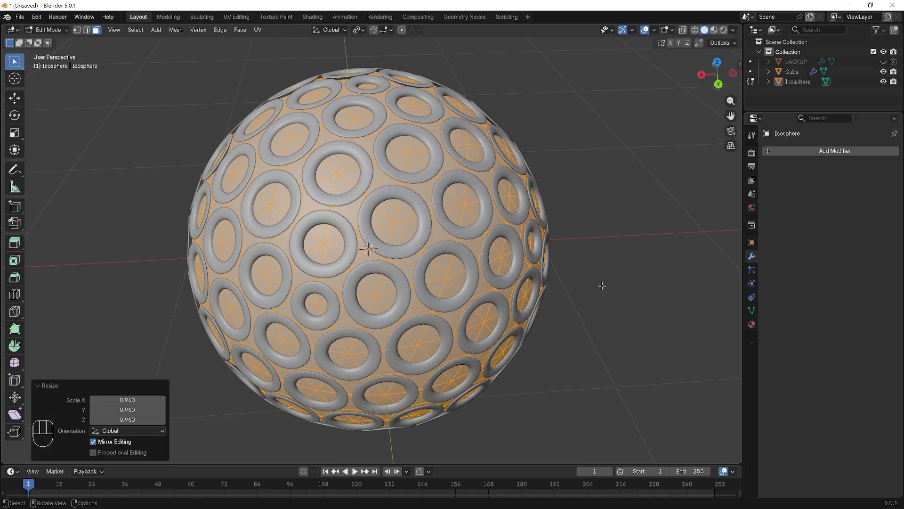
# - Fine-tune the ico sphere mesh's fit within the rings by scaling it to 0.998 and again to 1.010, and return to Object Mode
pyautogui.scroll(6, 349, 232)
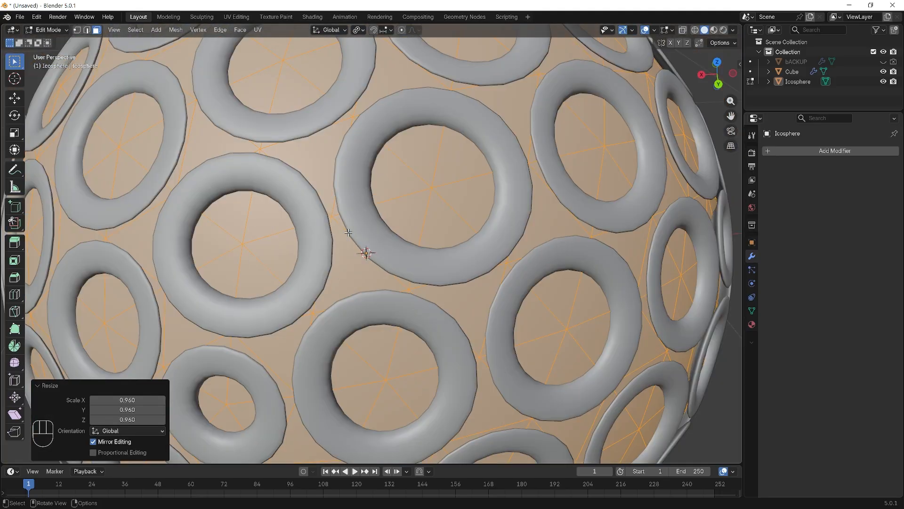
pyautogui.moveTo(349, 232); pyautogui.dragTo(322, 231, button='middle')
pyautogui.keyDown('shift'); pyautogui.moveTo(214, 216); pyautogui.dragTo(301, 230, button='middle'); pyautogui.keyUp('shift')
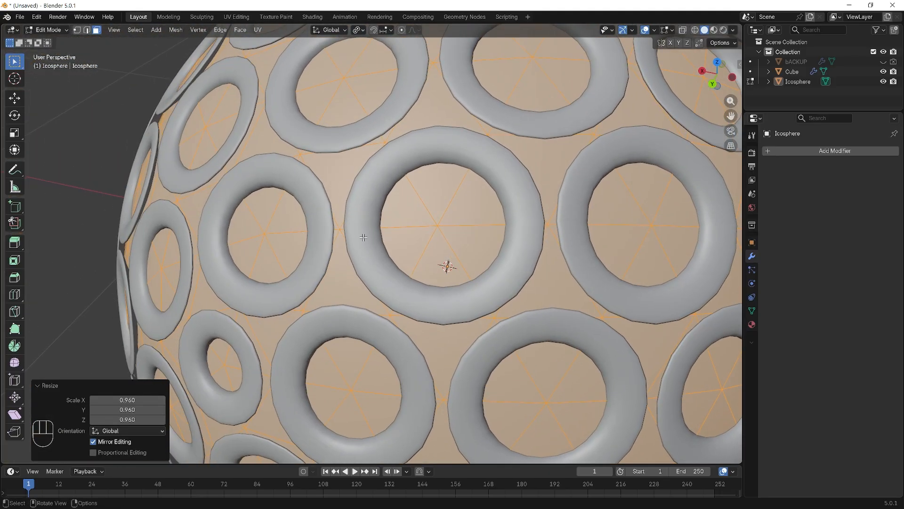
pyautogui.press('s')
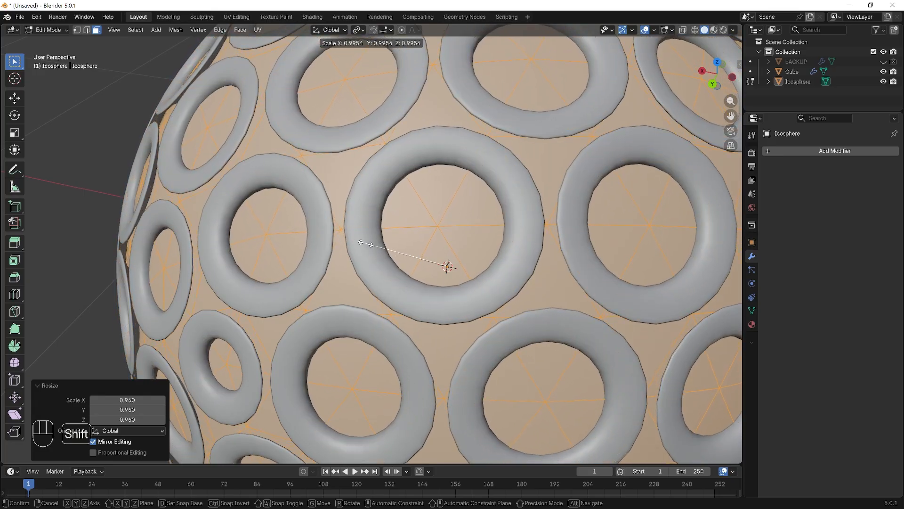
pyautogui.click(366, 244)
pyautogui.press('s')
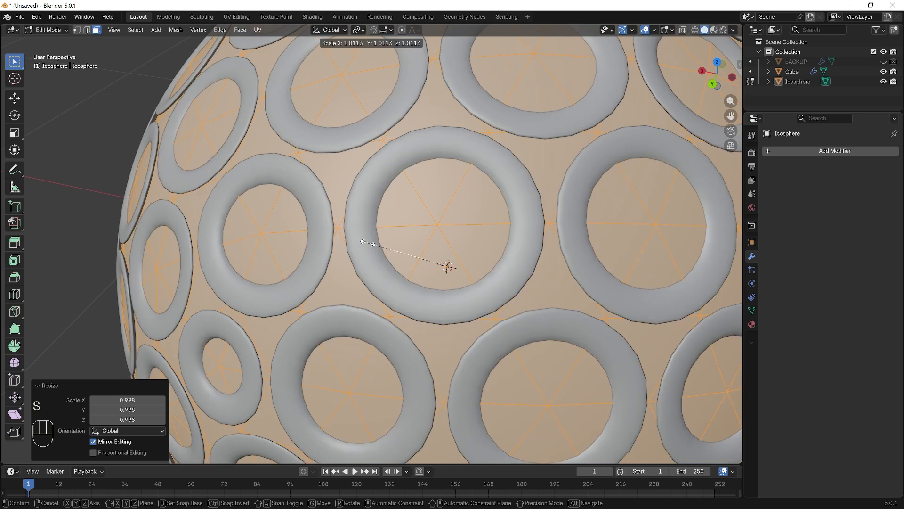
pyautogui.press('shift')
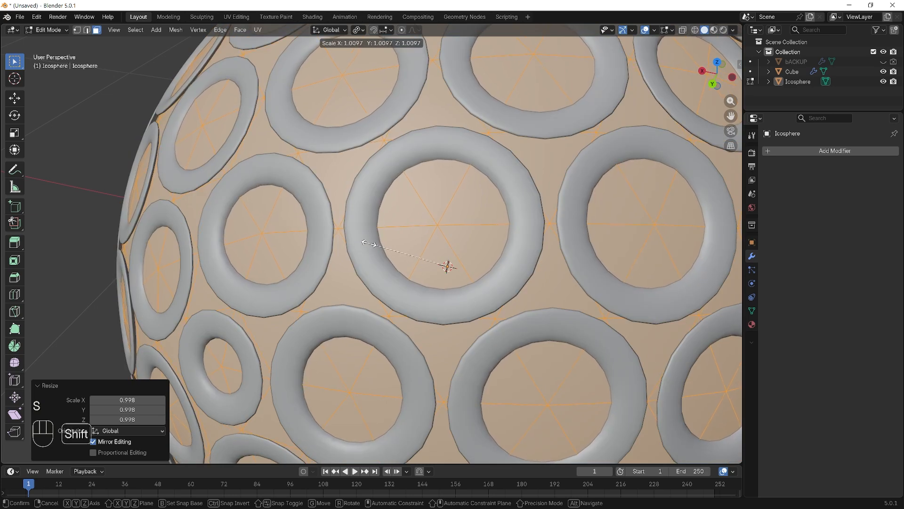
pyautogui.click(369, 244)
pyautogui.scroll(-5, 372, 245)
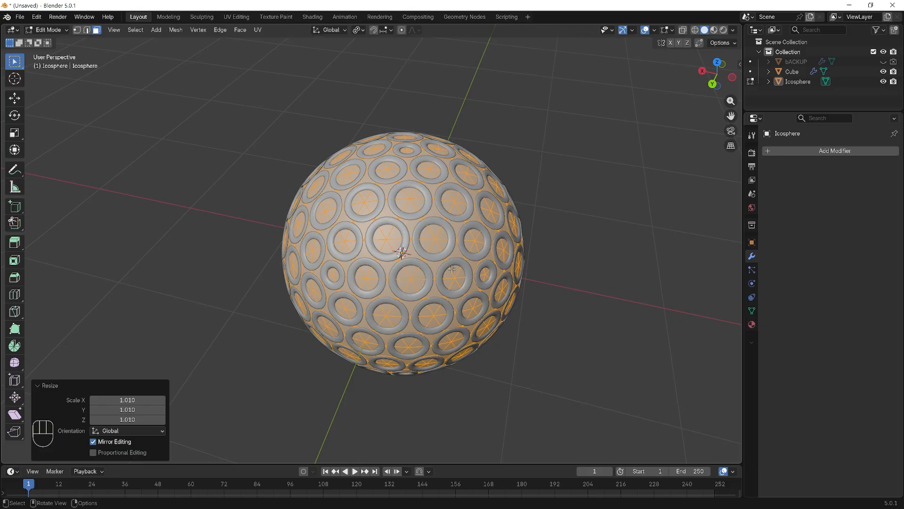
pyautogui.press('Tab')
pyautogui.moveTo(560, 286); pyautogui.dragTo(564, 248, button='middle')
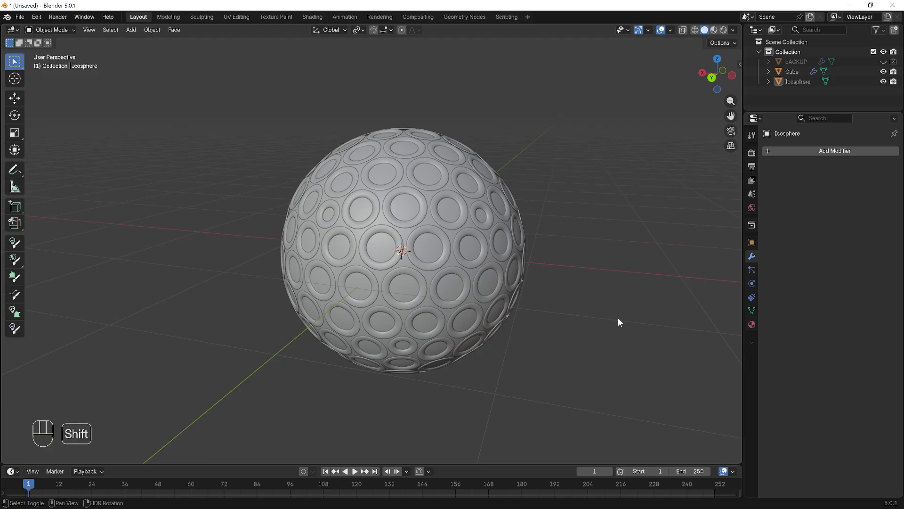
# - Add a 2 m plane at the origin and rotate it 90° about the global X axis
pyautogui.hotkey('shift', 'a')
pyautogui.moveTo(591, 293)
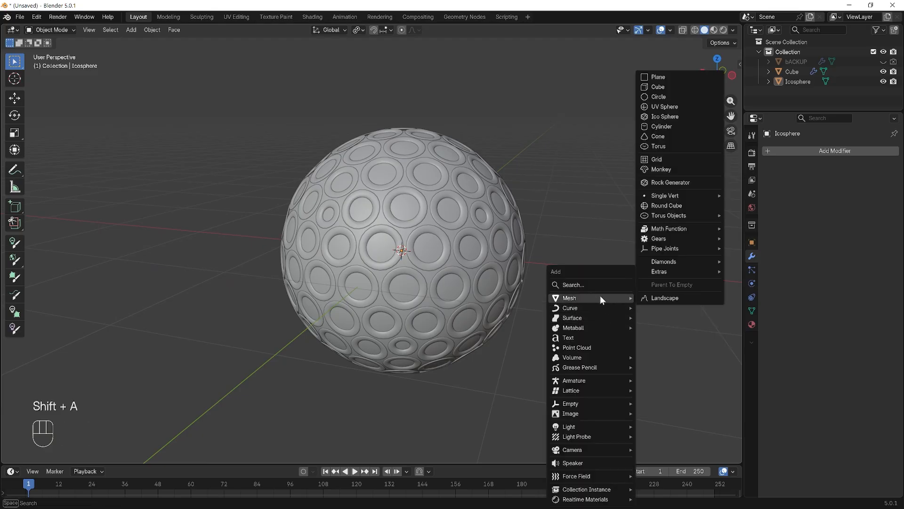
pyautogui.click(703, 74)
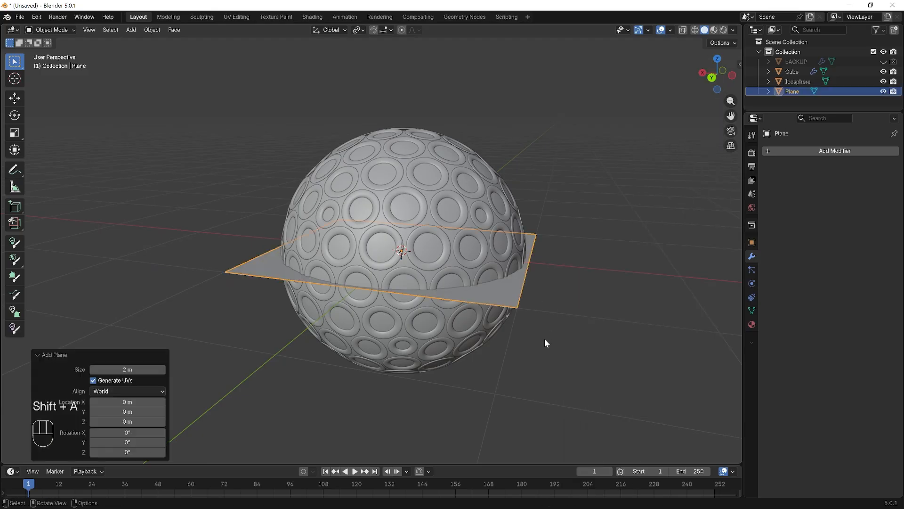
pyautogui.press('r')
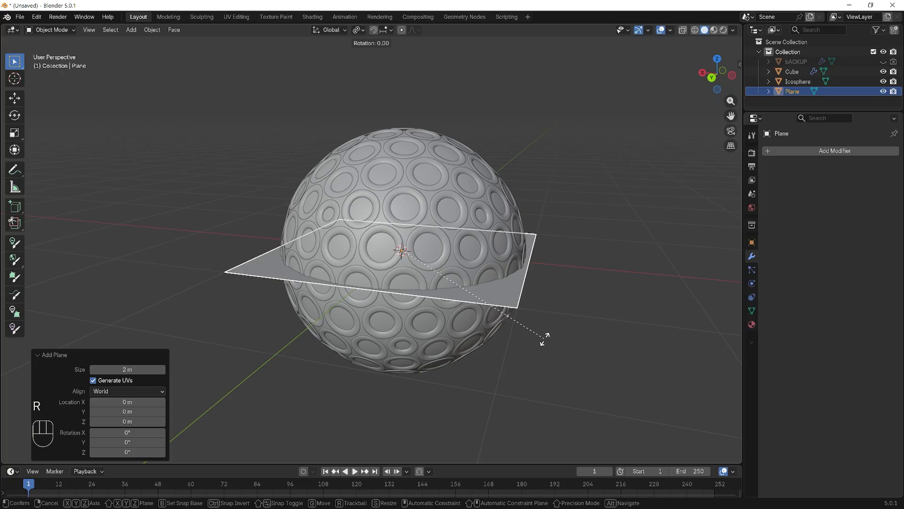
pyautogui.press('x')
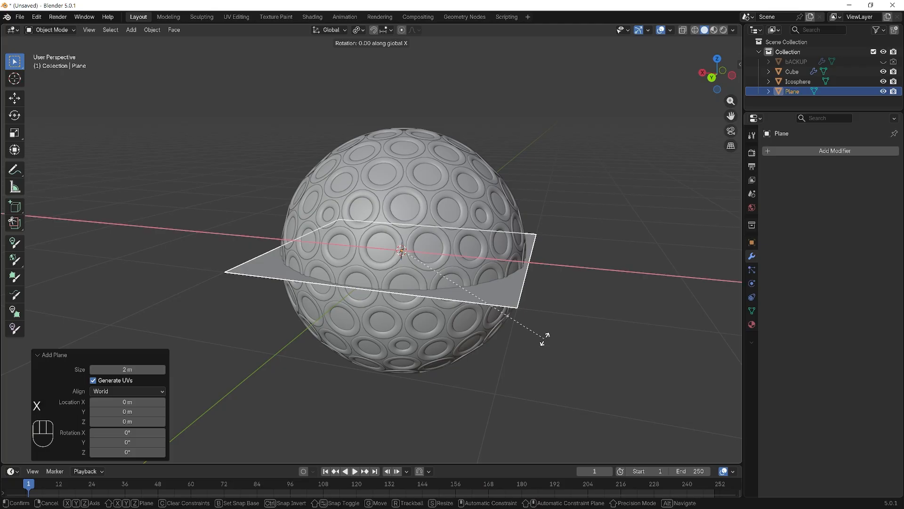
pyautogui.press('KP_9')
pyautogui.press('KP_0')
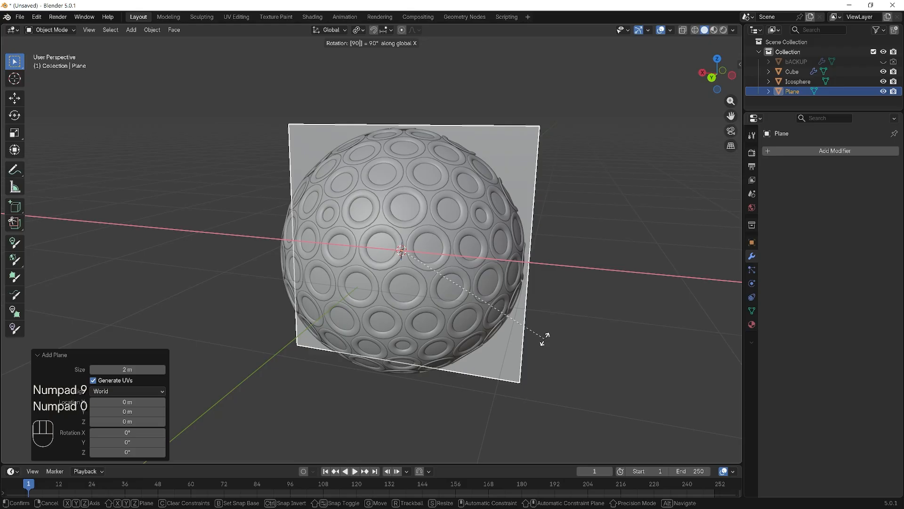
pyautogui.click(545, 338)
# - Move the upright plane along the global Y axis to about -3.54 m, behind the sphere, and keep it selected
pyautogui.moveTo(648, 304); pyautogui.dragTo(563, 306, button='middle')
pyautogui.scroll(-4, 581, 311)
pyautogui.press('g')
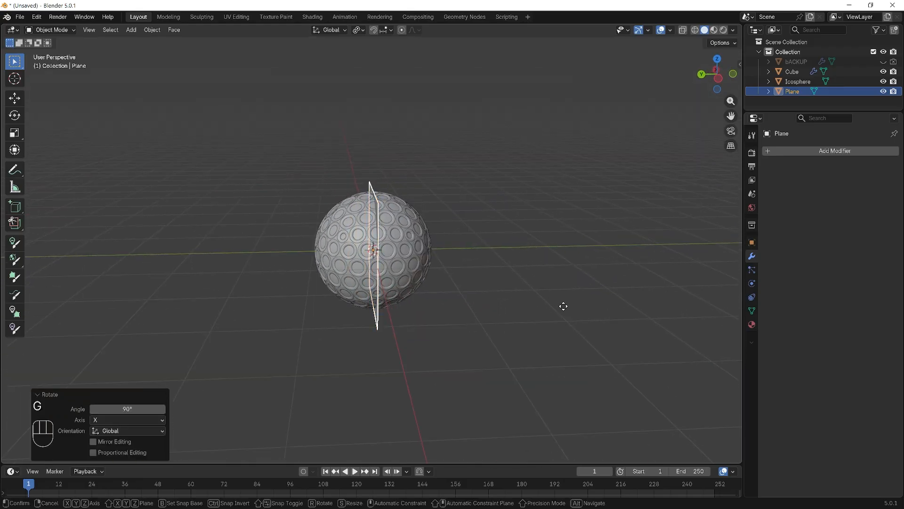
pyautogui.press('y')
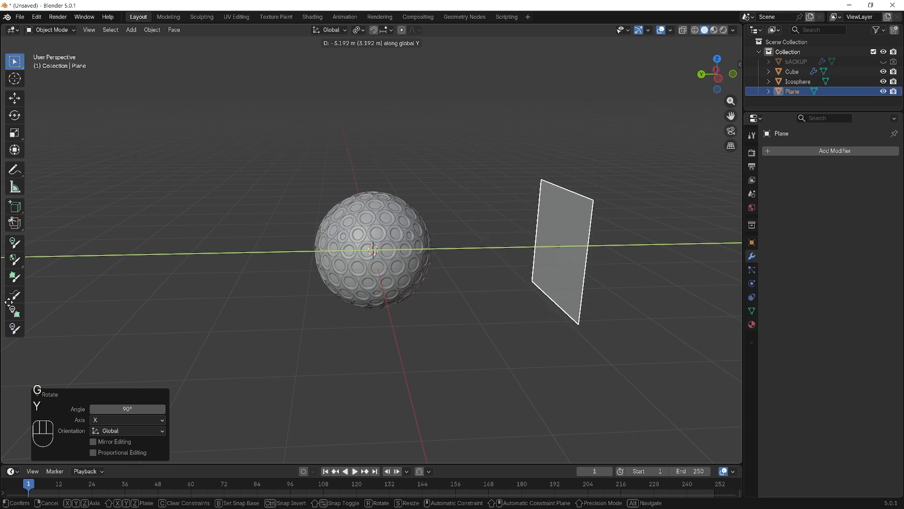
pyautogui.click(28, 300)
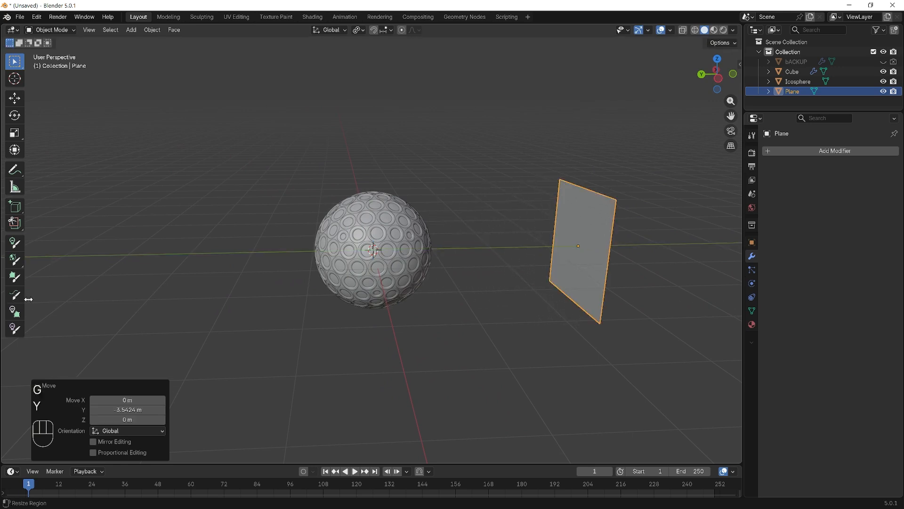
pyautogui.click(607, 373)
pyautogui.moveTo(578, 356); pyautogui.dragTo(645, 358, button='middle')
pyautogui.click(440, 171)
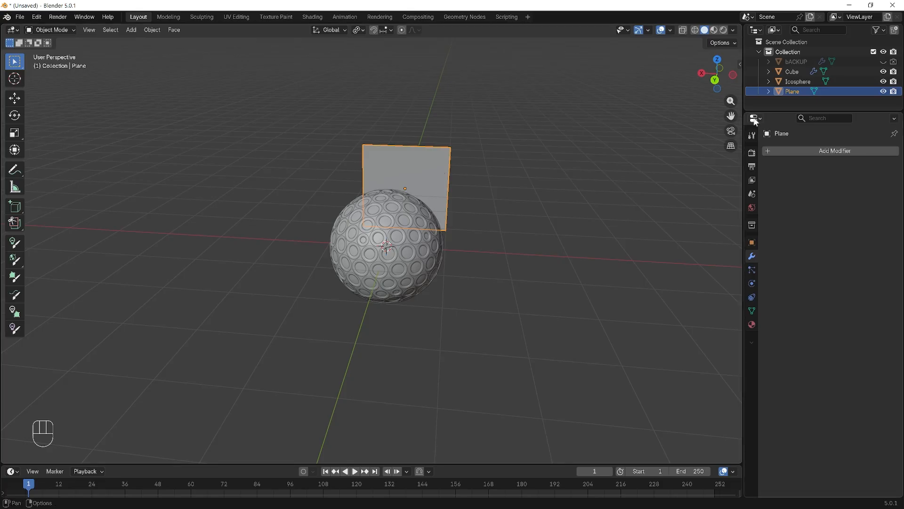
# - Show the plane's transform values in the sidebar and scale the plane uniformly by about 2.22 in Object Mode
pyautogui.press('n')
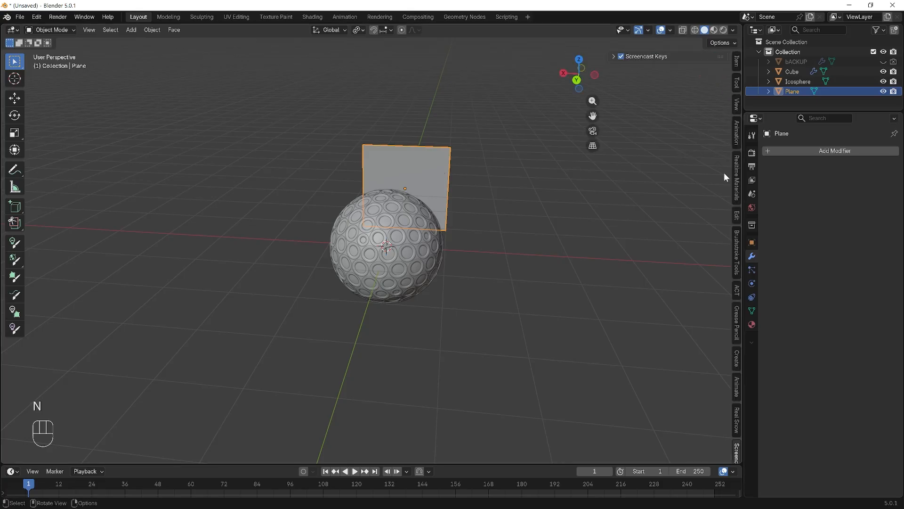
pyautogui.click(414, 141)
pyautogui.click(413, 157)
pyautogui.scroll(3, 517, 179)
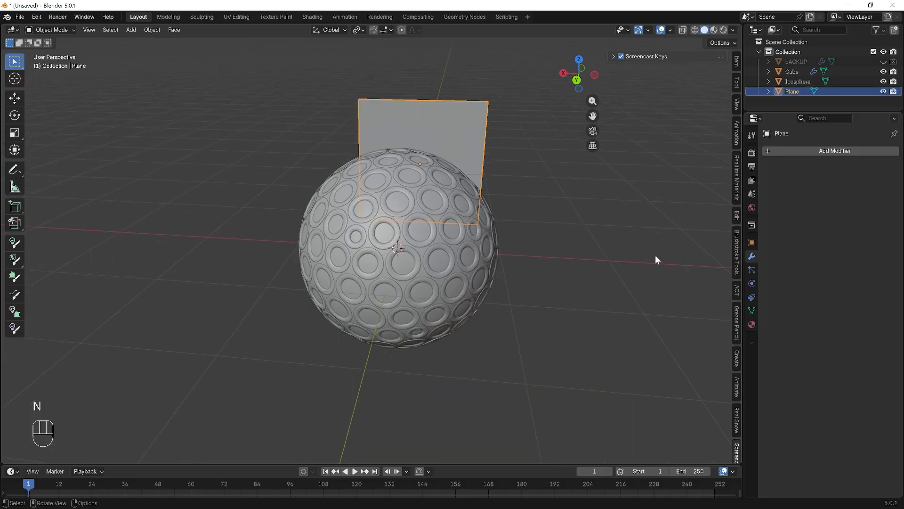
pyautogui.click(737, 61)
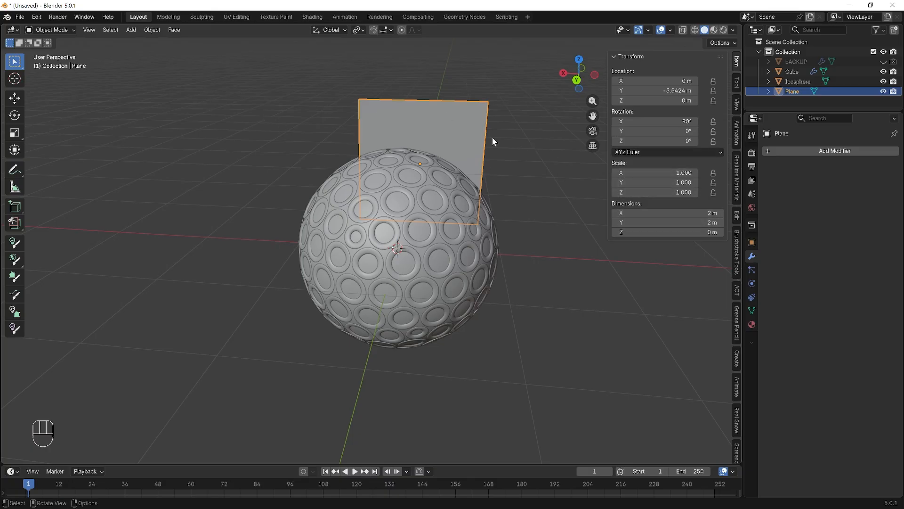
pyautogui.click(479, 138)
pyautogui.press('s')
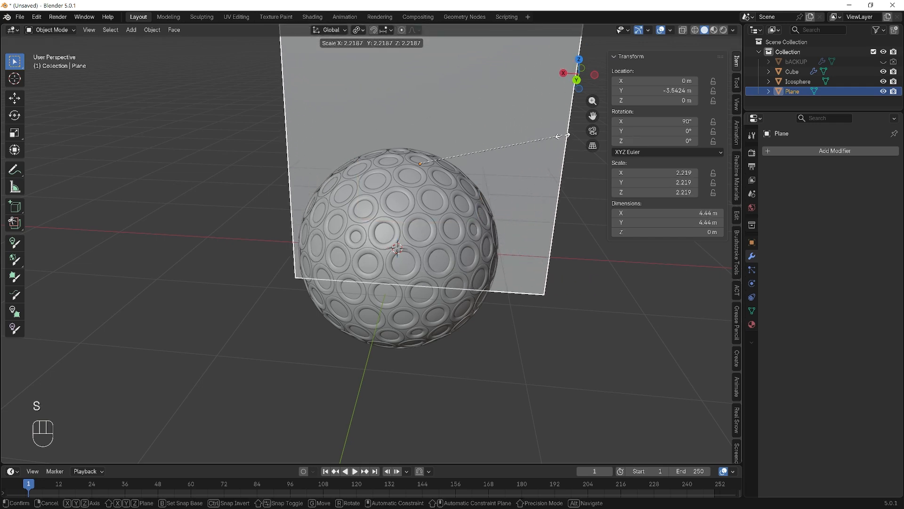
pyautogui.click(567, 134)
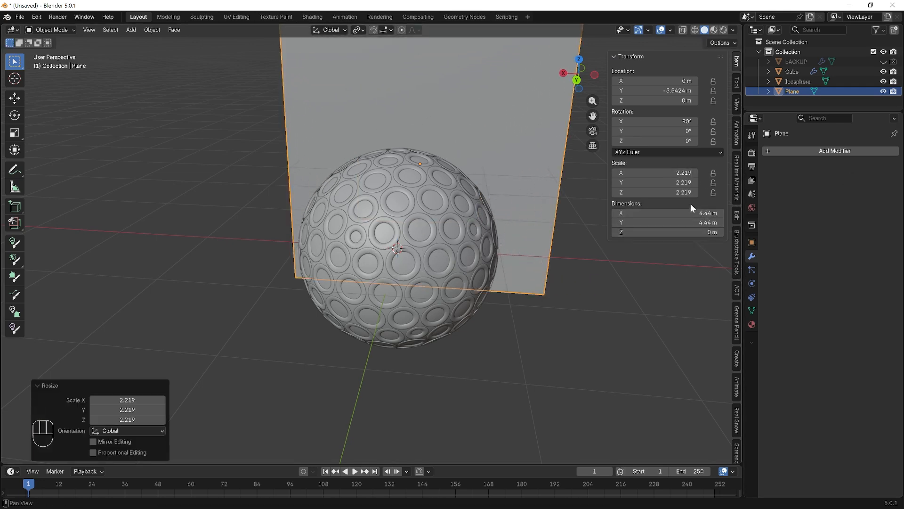
# - Try enlarging the plane uniformly by 1.178 and stretching it by 1.663 along global X, and undo both scalings
pyautogui.press('s')
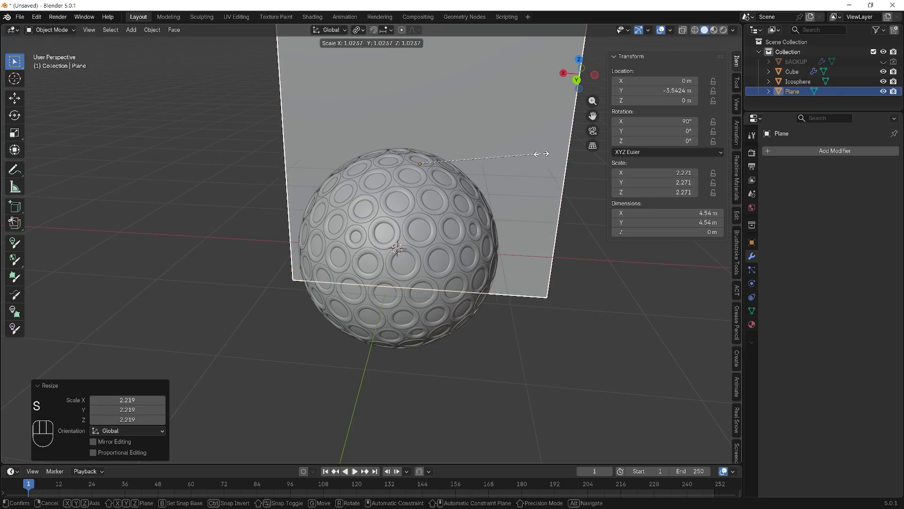
pyautogui.click(558, 154)
pyautogui.press('s')
pyautogui.press('x')
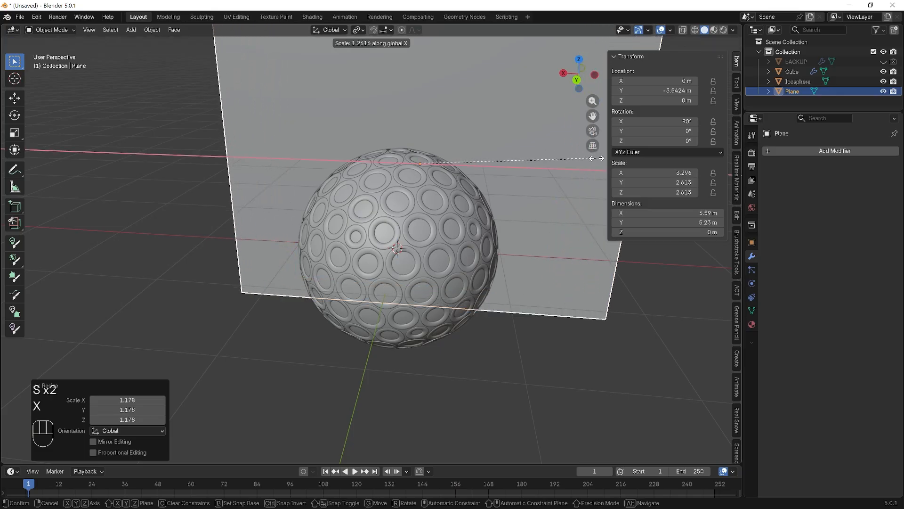
pyautogui.click(677, 168)
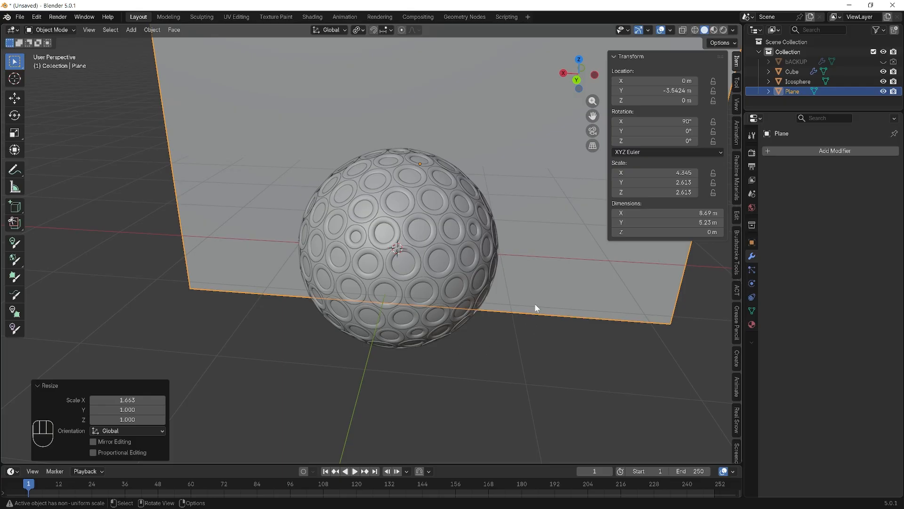
pyautogui.hotkey('ctrl', 'z')
pyautogui.hotkey('ctrl', 'z')
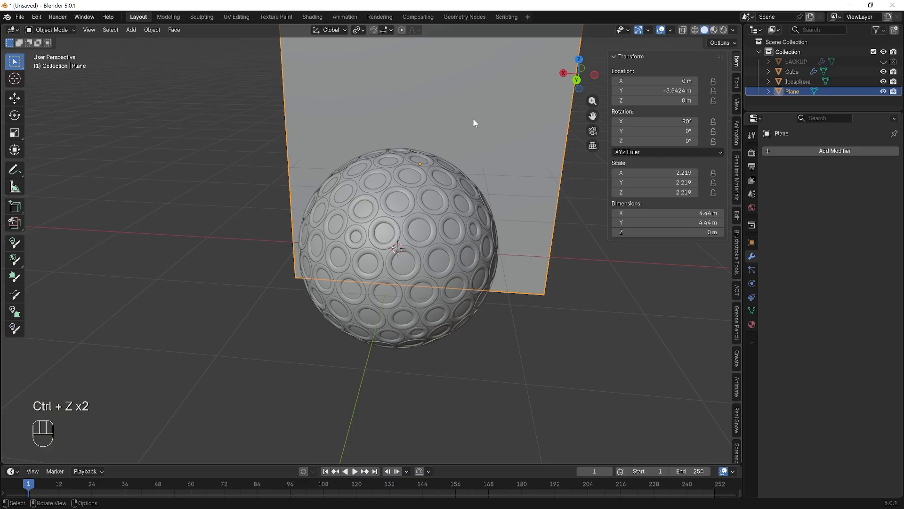
# - Stretch the plane along global X by about 1.631, apply its scale, and deselect it
pyautogui.press('s')
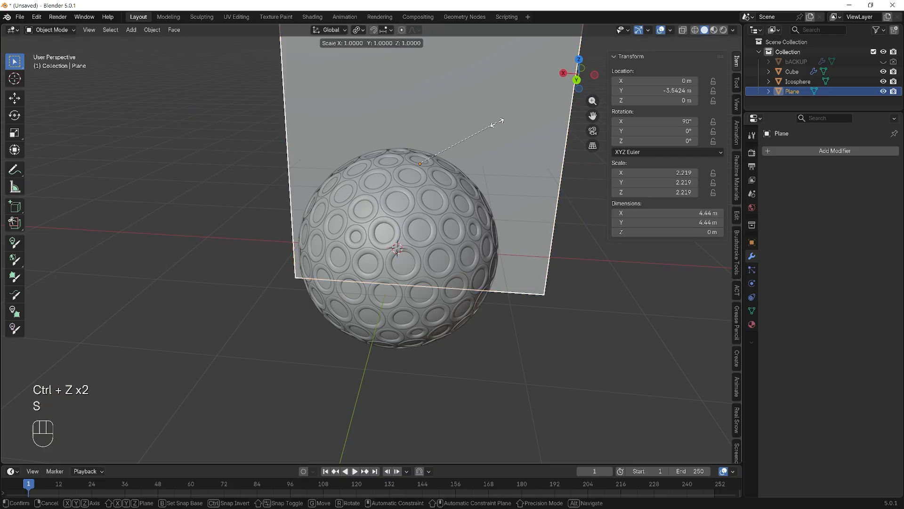
pyautogui.press('x')
pyautogui.click(557, 127)
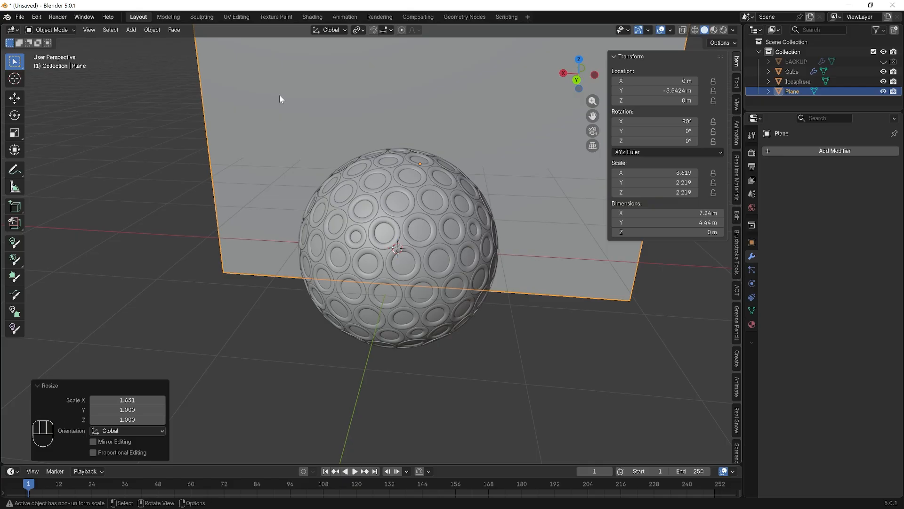
pyautogui.hotkey('ctrl', 'a')
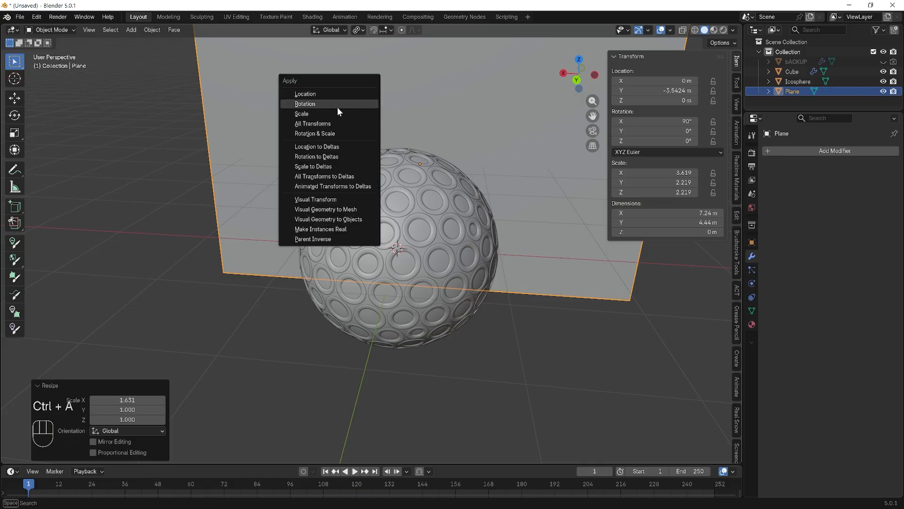
pyautogui.click(329, 117)
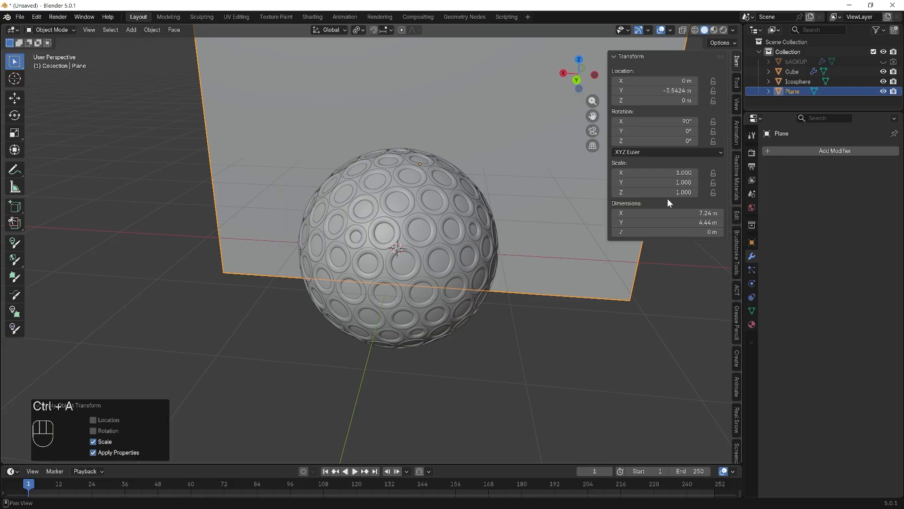
pyautogui.click(499, 345)
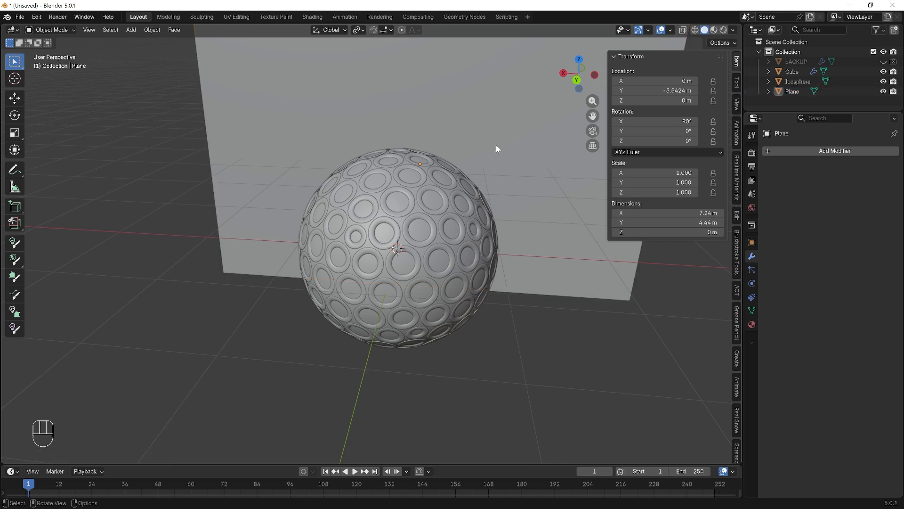
# - In Edit Mode, scale the plane's mesh by about 1.157 along global X and by about 1.120 uniformly
pyautogui.click(557, 233)
pyautogui.press('Tab')
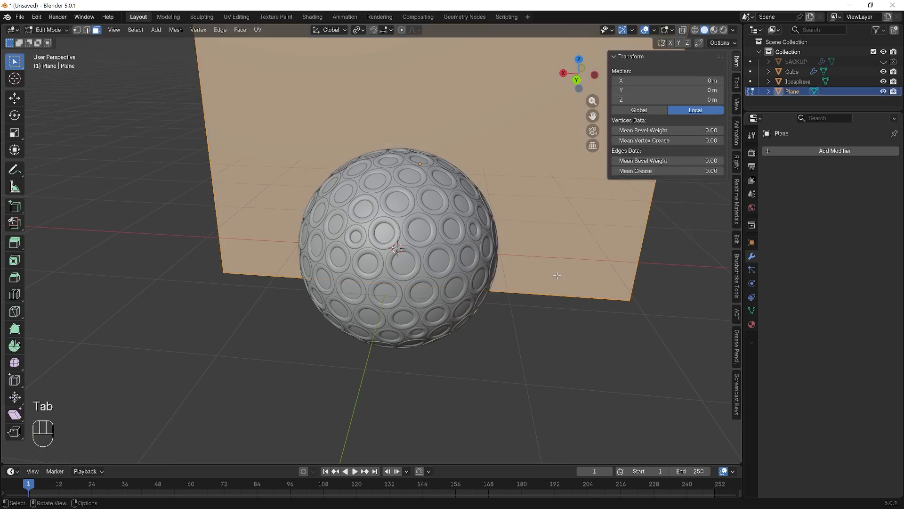
pyautogui.press('s')
pyautogui.press('x')
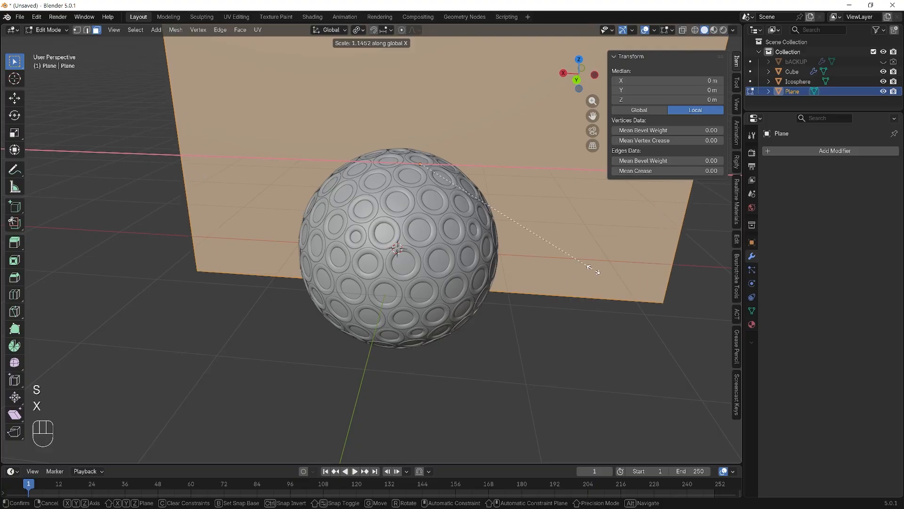
pyautogui.click(596, 269)
pyautogui.moveTo(561, 346); pyautogui.dragTo(568, 323, button='middle')
pyautogui.scroll(-1, 568, 323)
pyautogui.press('s')
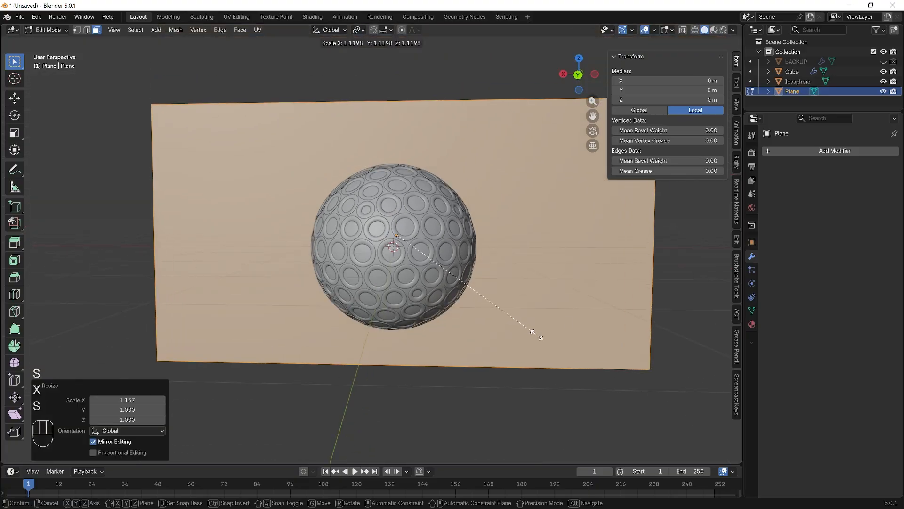
pyautogui.click(536, 330)
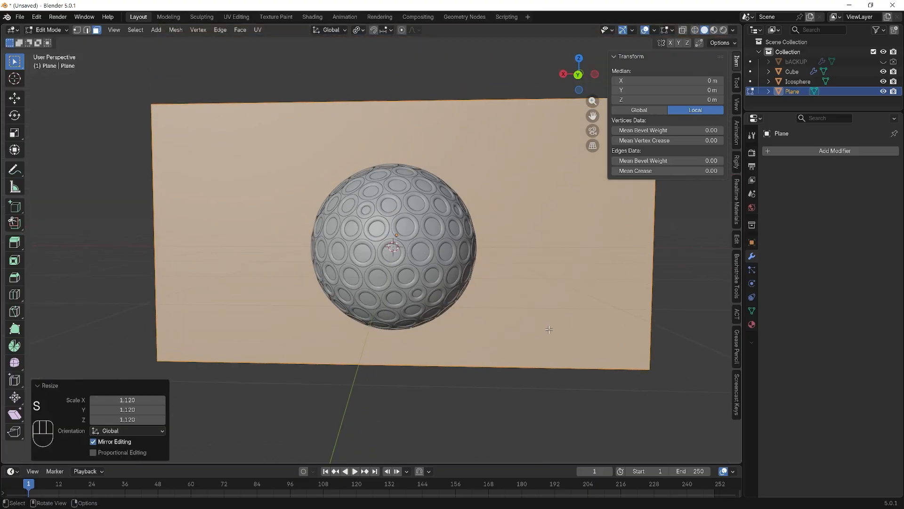
# - Move the plane's mesh along global Y to the opposite side of the sphere, behind it as seen from the front
pyautogui.press('KP_1')
pyautogui.scroll(-3, 534, 313)
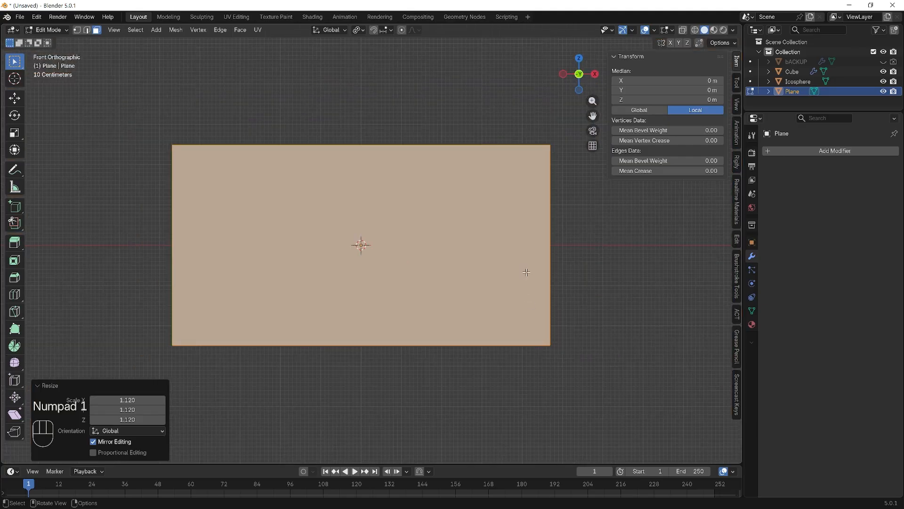
pyautogui.moveTo(418, 390); pyautogui.dragTo(530, 399, button='middle')
pyautogui.press('g')
pyautogui.press('y')
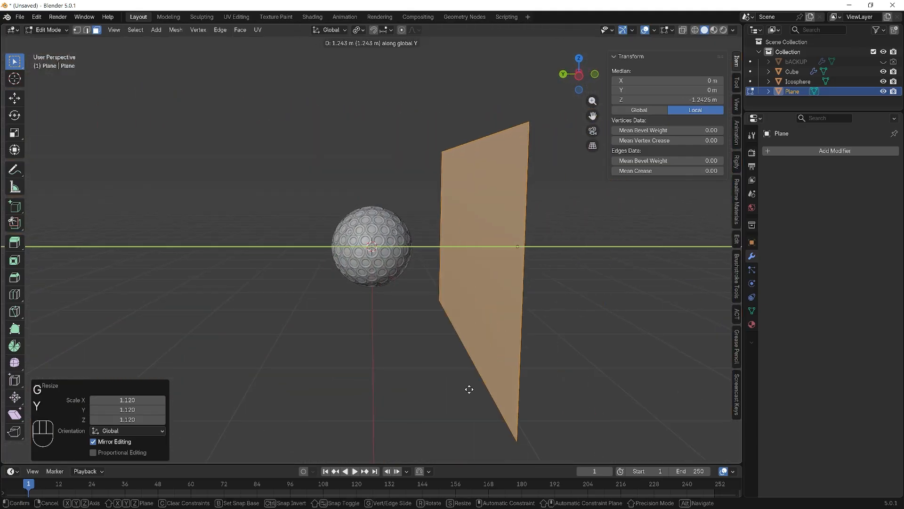
pyautogui.click(275, 361)
pyautogui.click(503, 363)
pyautogui.press('KP_1')
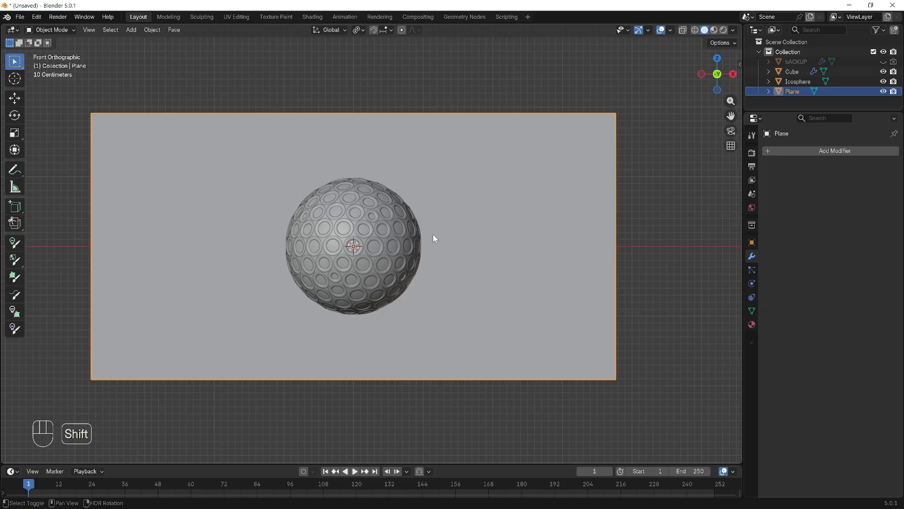
# - Add a camera to the scene and align it to the front view of the sphere and plane
pyautogui.hotkey('shift', 'a')
pyautogui.moveTo(415, 387)
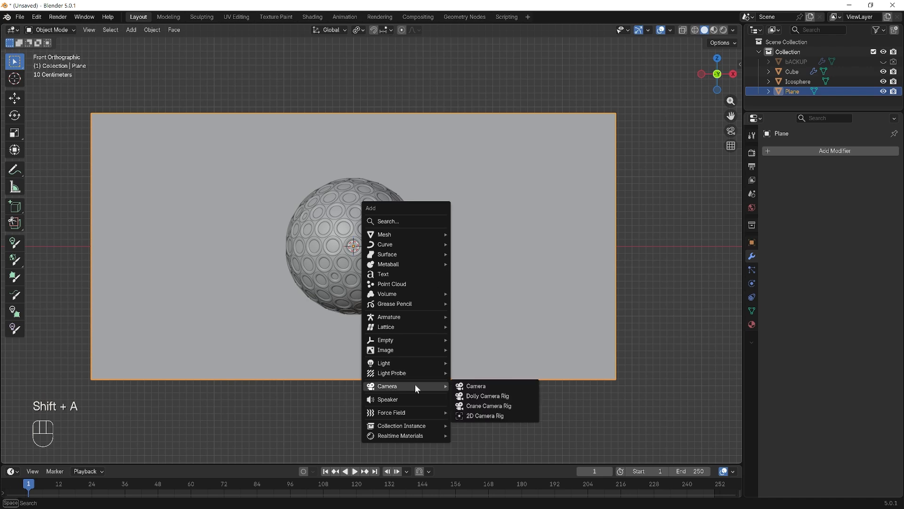
pyautogui.click(488, 386)
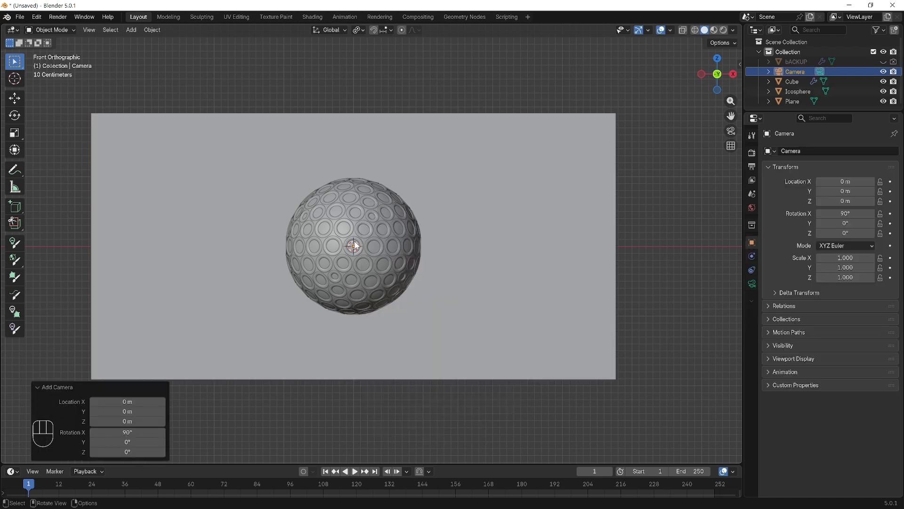
pyautogui.click(654, 239)
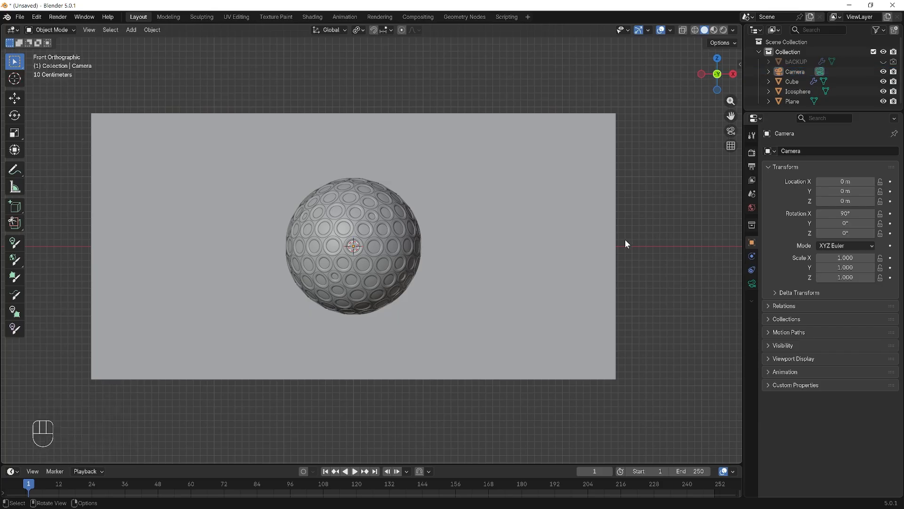
pyautogui.press('KP_1')
pyautogui.press('ctrl+alt+KP_0')
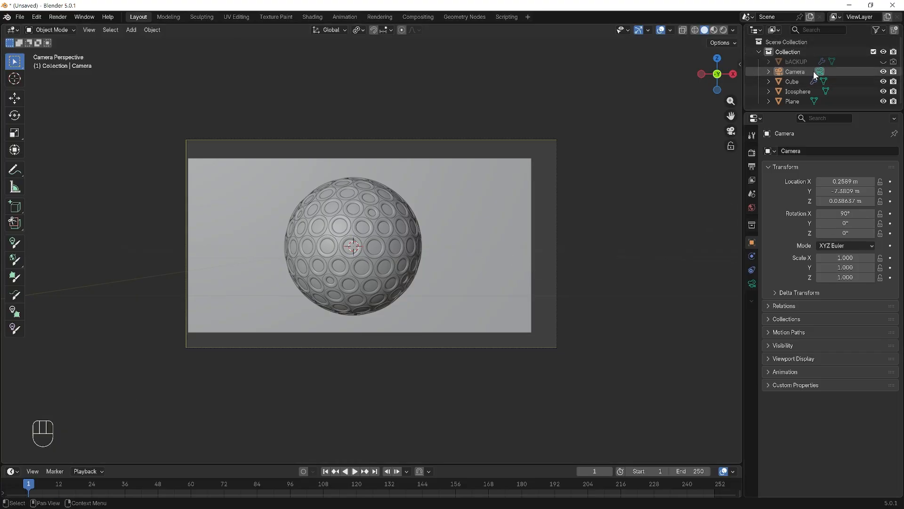
# - Select the camera and move it along its local Z axis by about -1.94 m and back by about 1.41 m
pyautogui.click(799, 71)
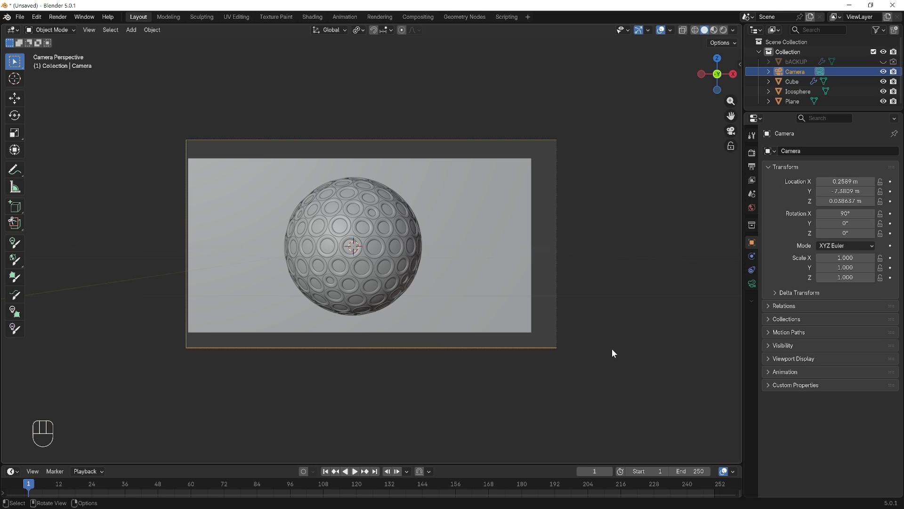
pyautogui.press('g')
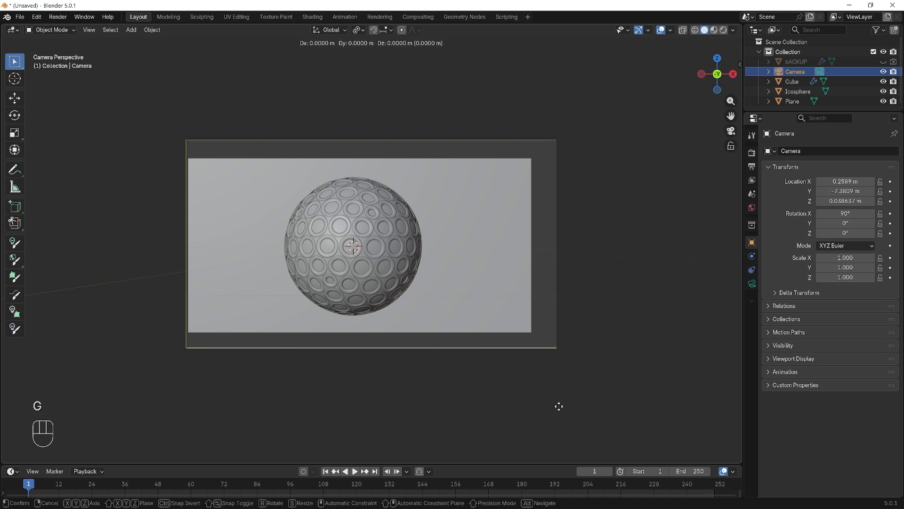
pyautogui.press('z')
pyautogui.press('z')
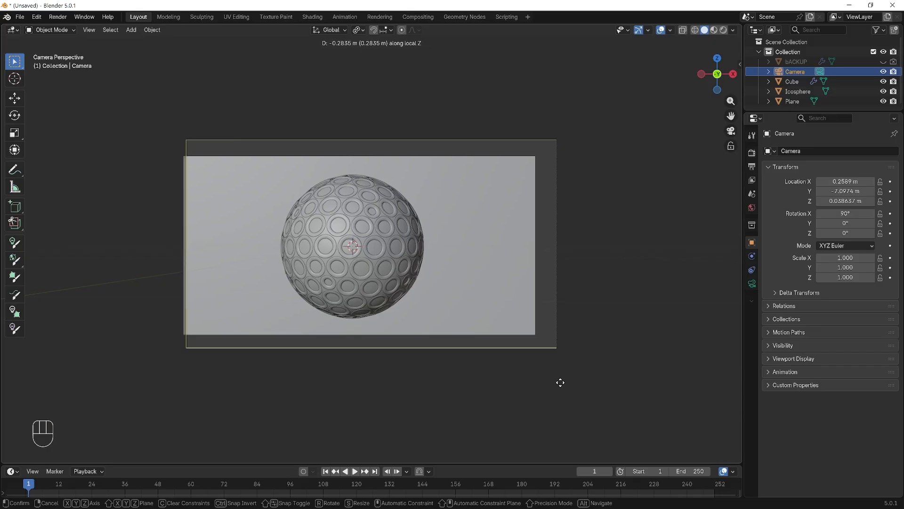
pyautogui.click(564, 350)
pyautogui.press('g')
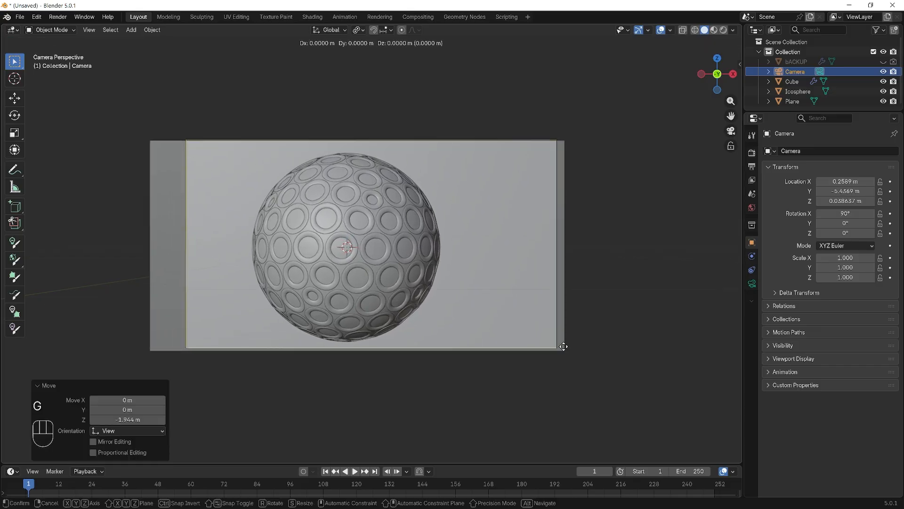
pyautogui.press('z')
pyautogui.press('z')
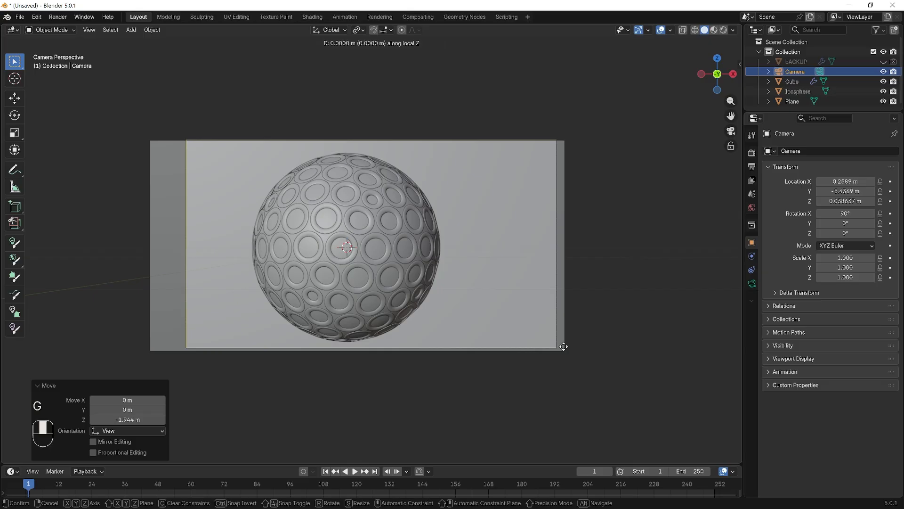
pyautogui.click(572, 397)
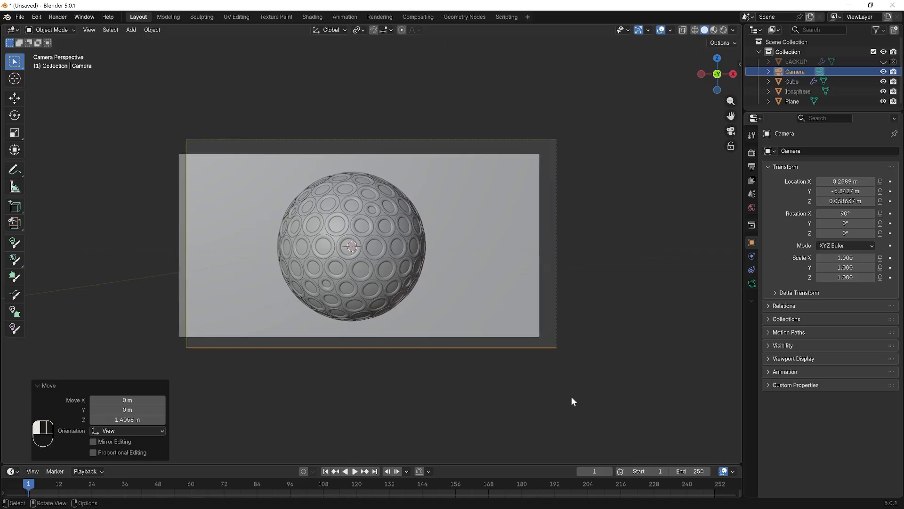
# - In Edit Mode, scale the whole backdrop plane by about 1.214 along Z and 1.217 along X to fill the camera frame; return to Object Mode
pyautogui.click(500, 233)
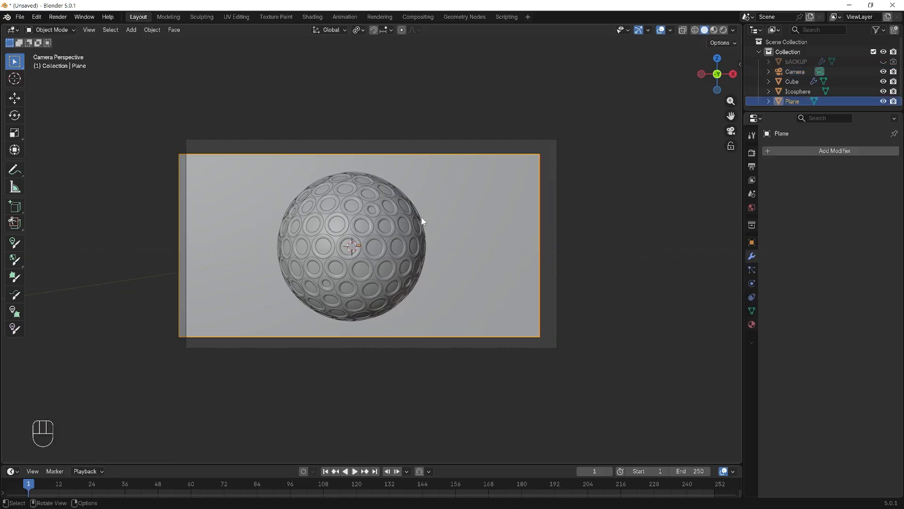
pyautogui.press('Tab')
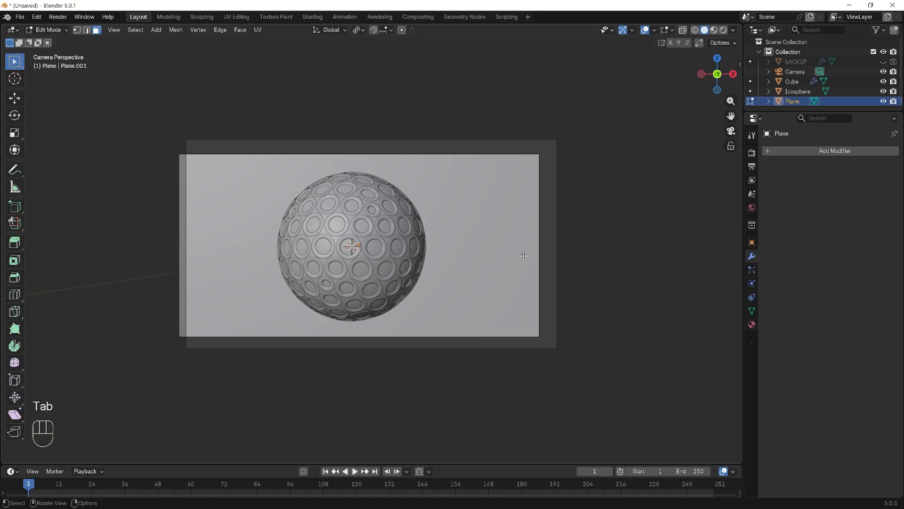
pyautogui.press('a')
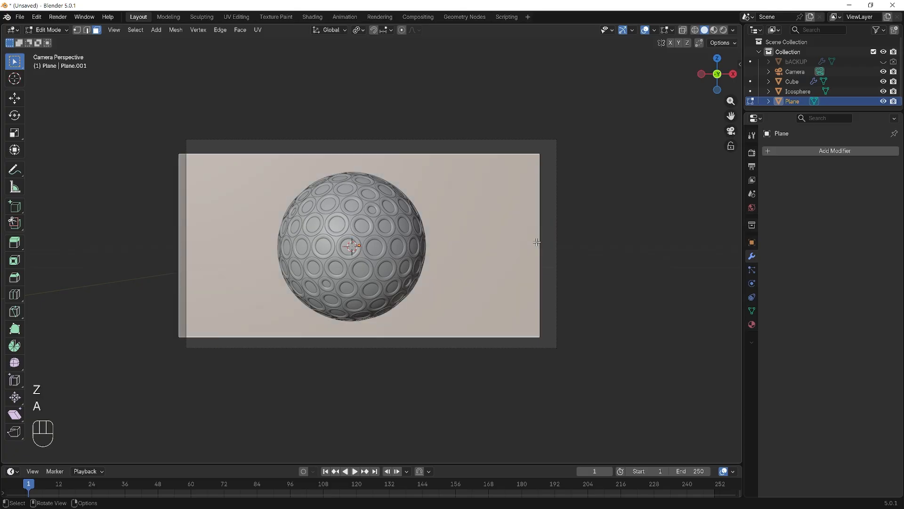
pyautogui.press('s')
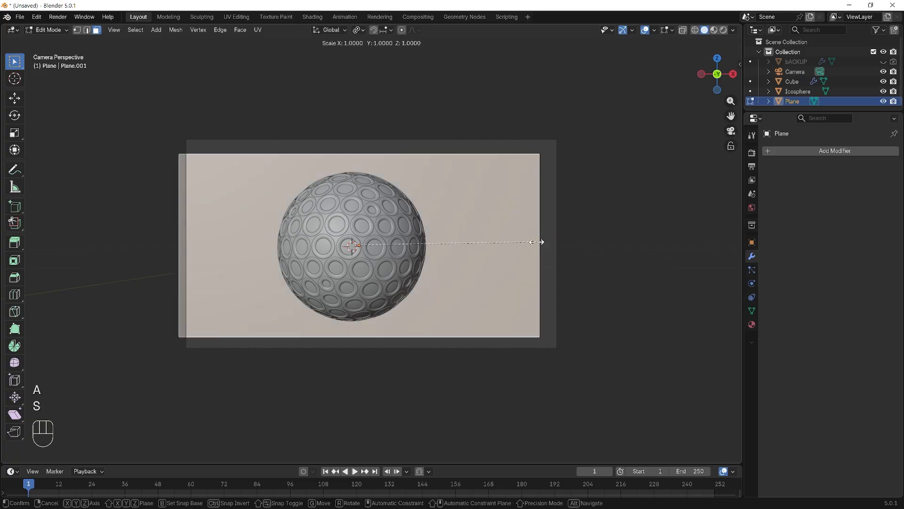
pyautogui.press('z')
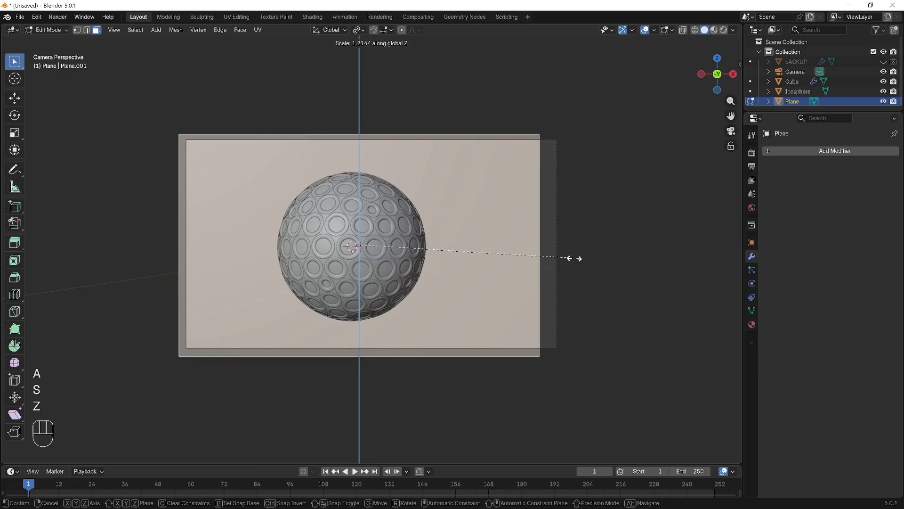
pyautogui.click(574, 258)
pyautogui.press('s')
pyautogui.press('x')
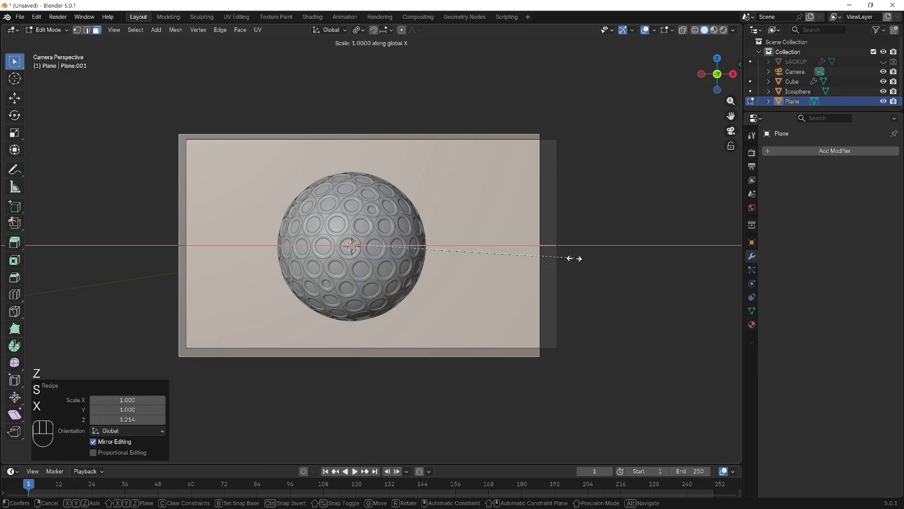
pyautogui.click(614, 258)
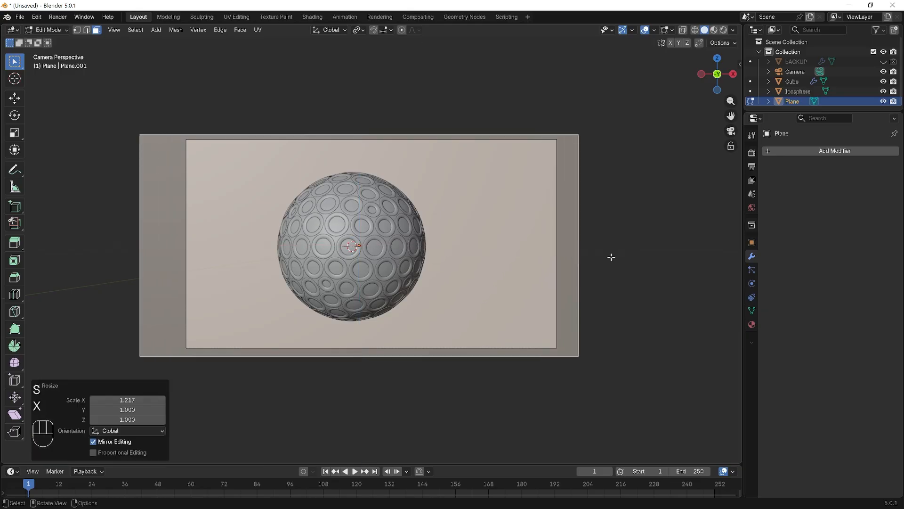
pyautogui.press('Tab')
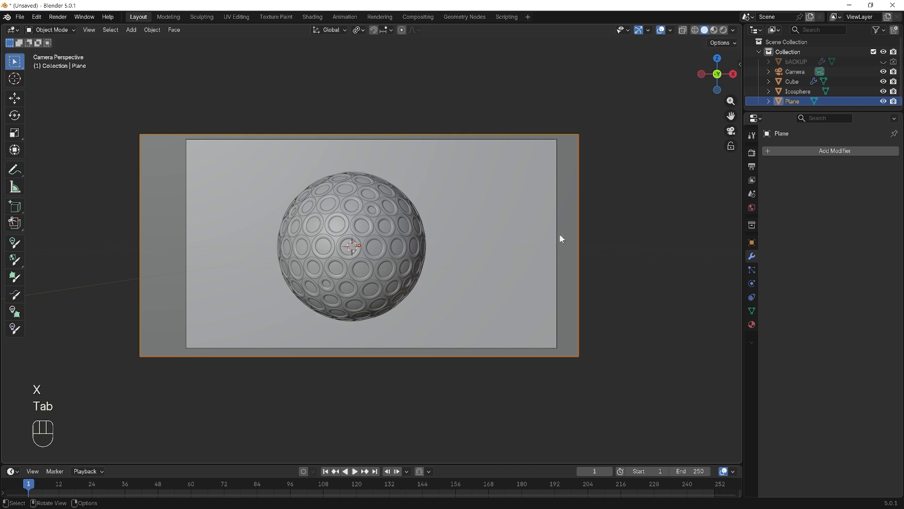